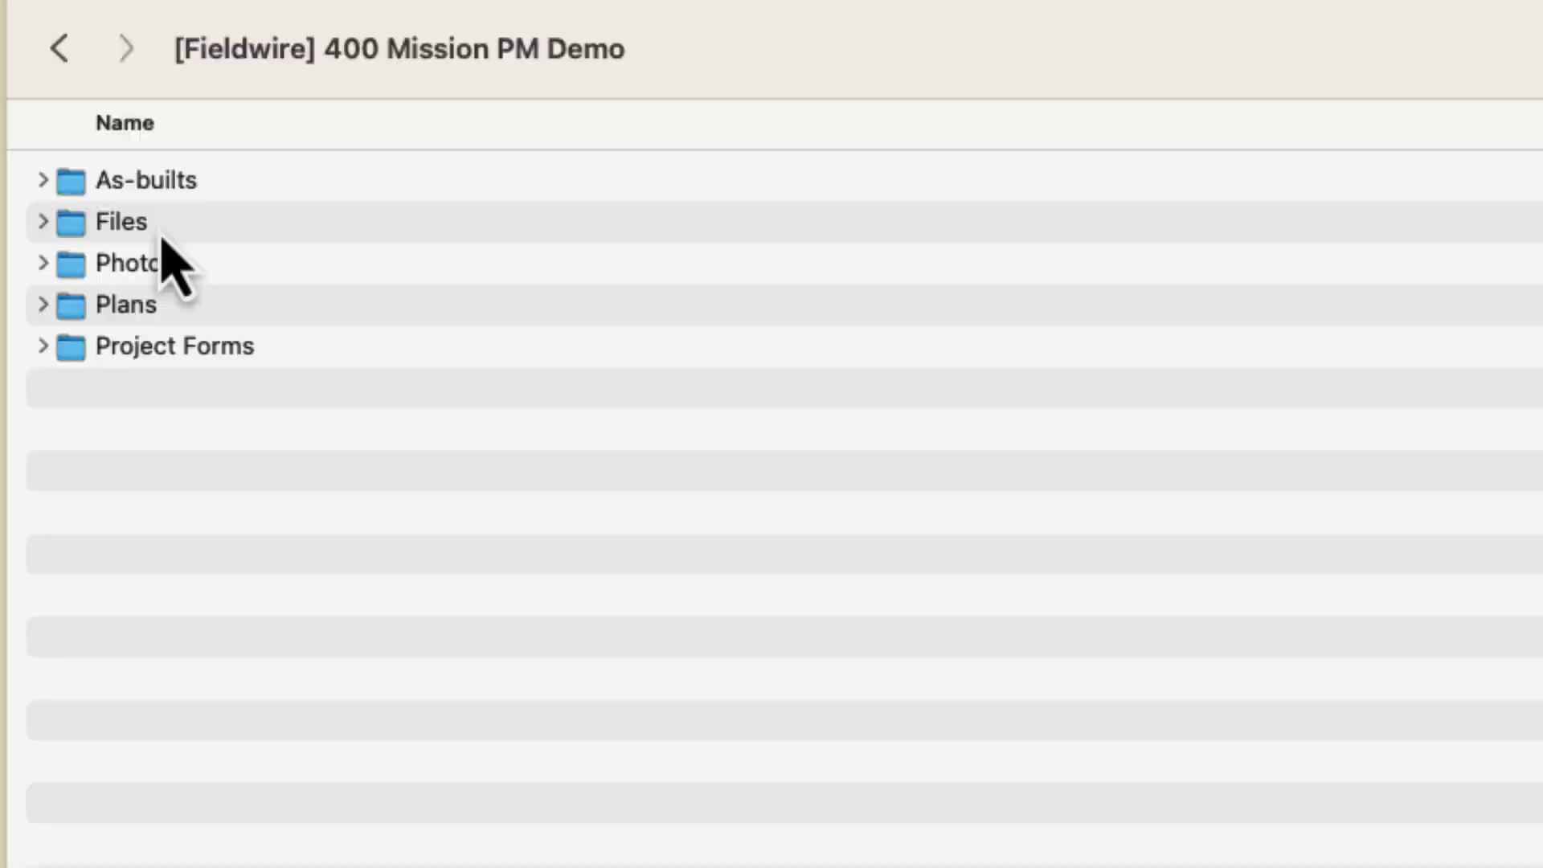
Browse As-builts, Files, Photos, Plans and Project Forms in turn, returning to the project folder after each.
left_click(160, 234)
double_click(232, 199)
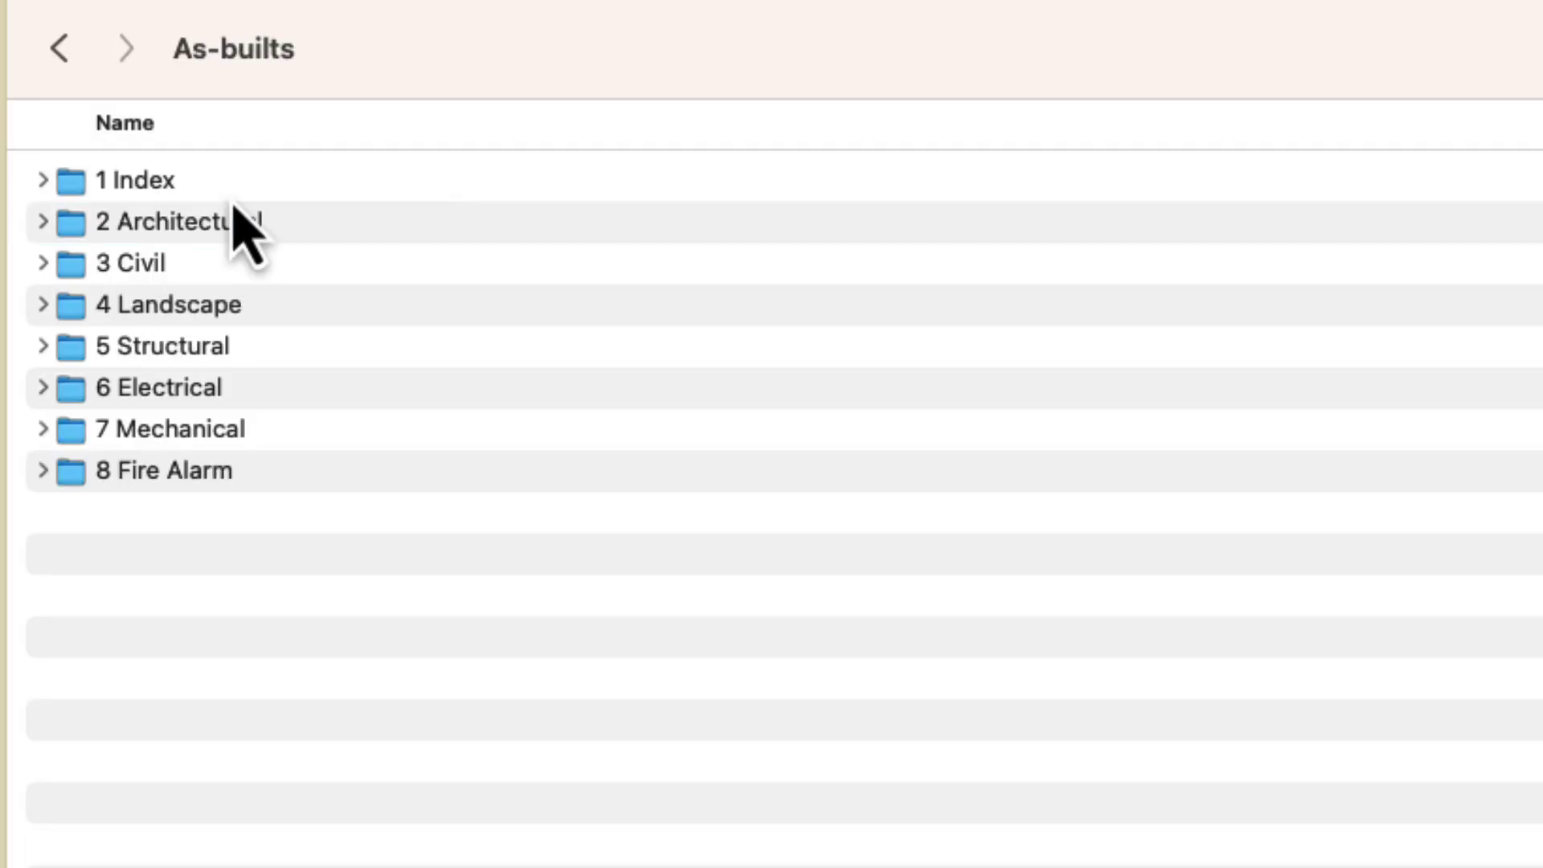
key("cmd+[")
double_click(348, 235)
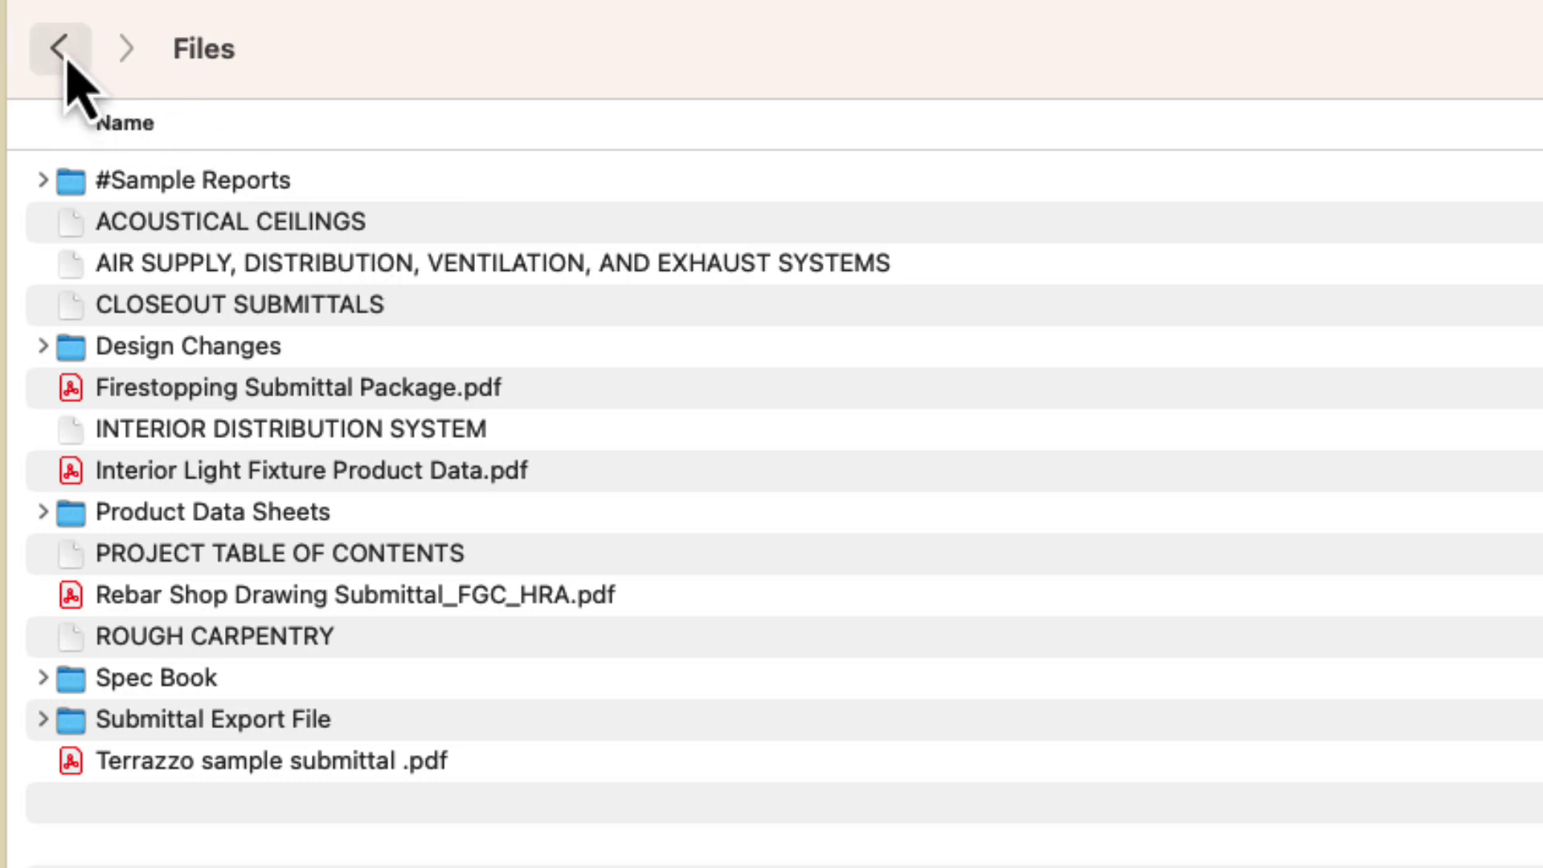
left_click(60, 48)
double_click(327, 266)
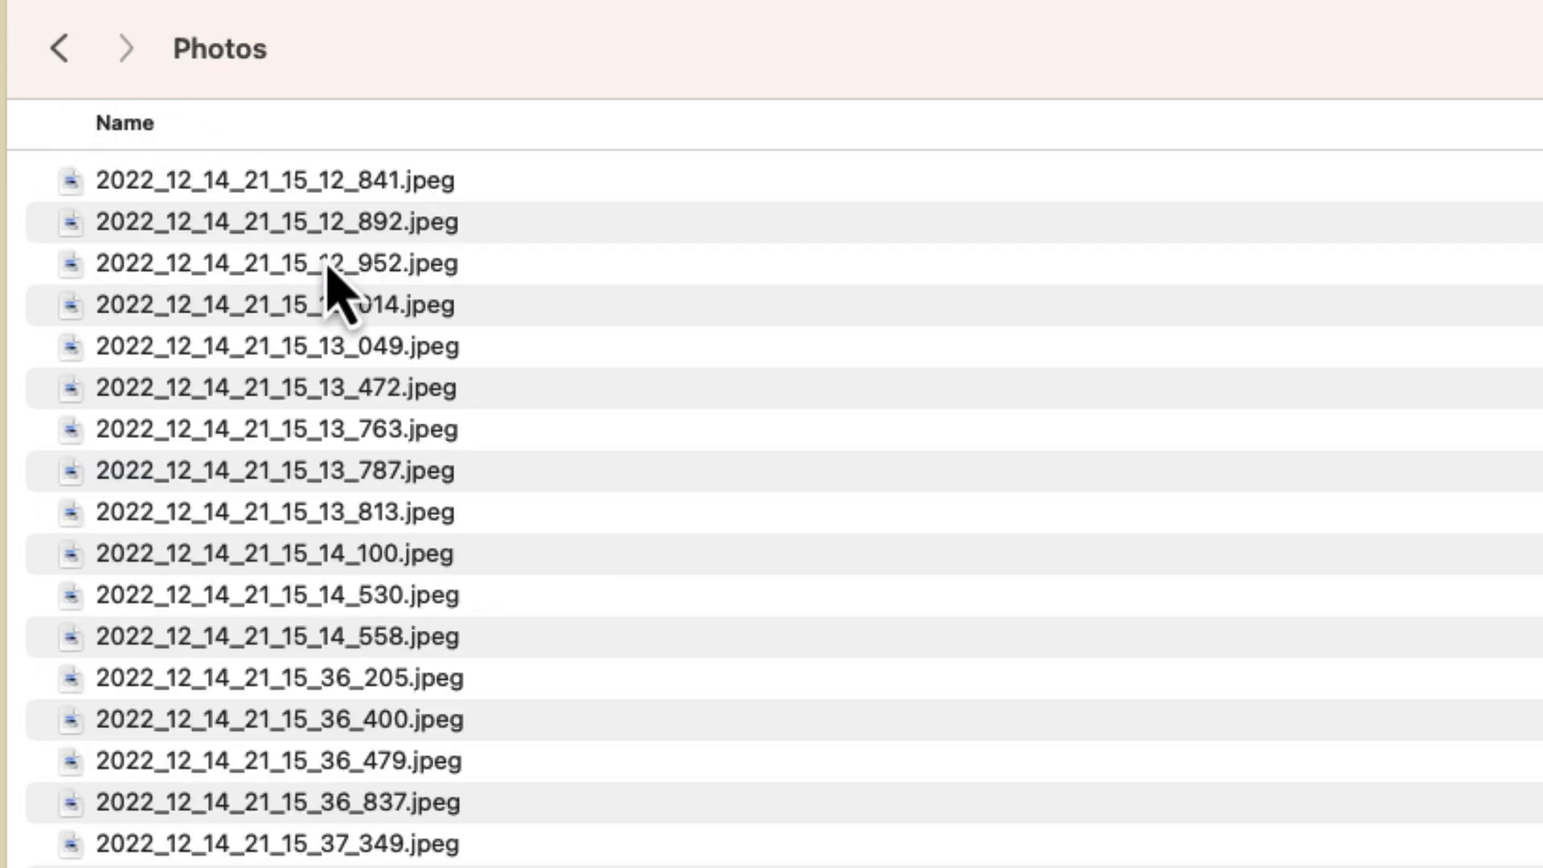
left_click(61, 49)
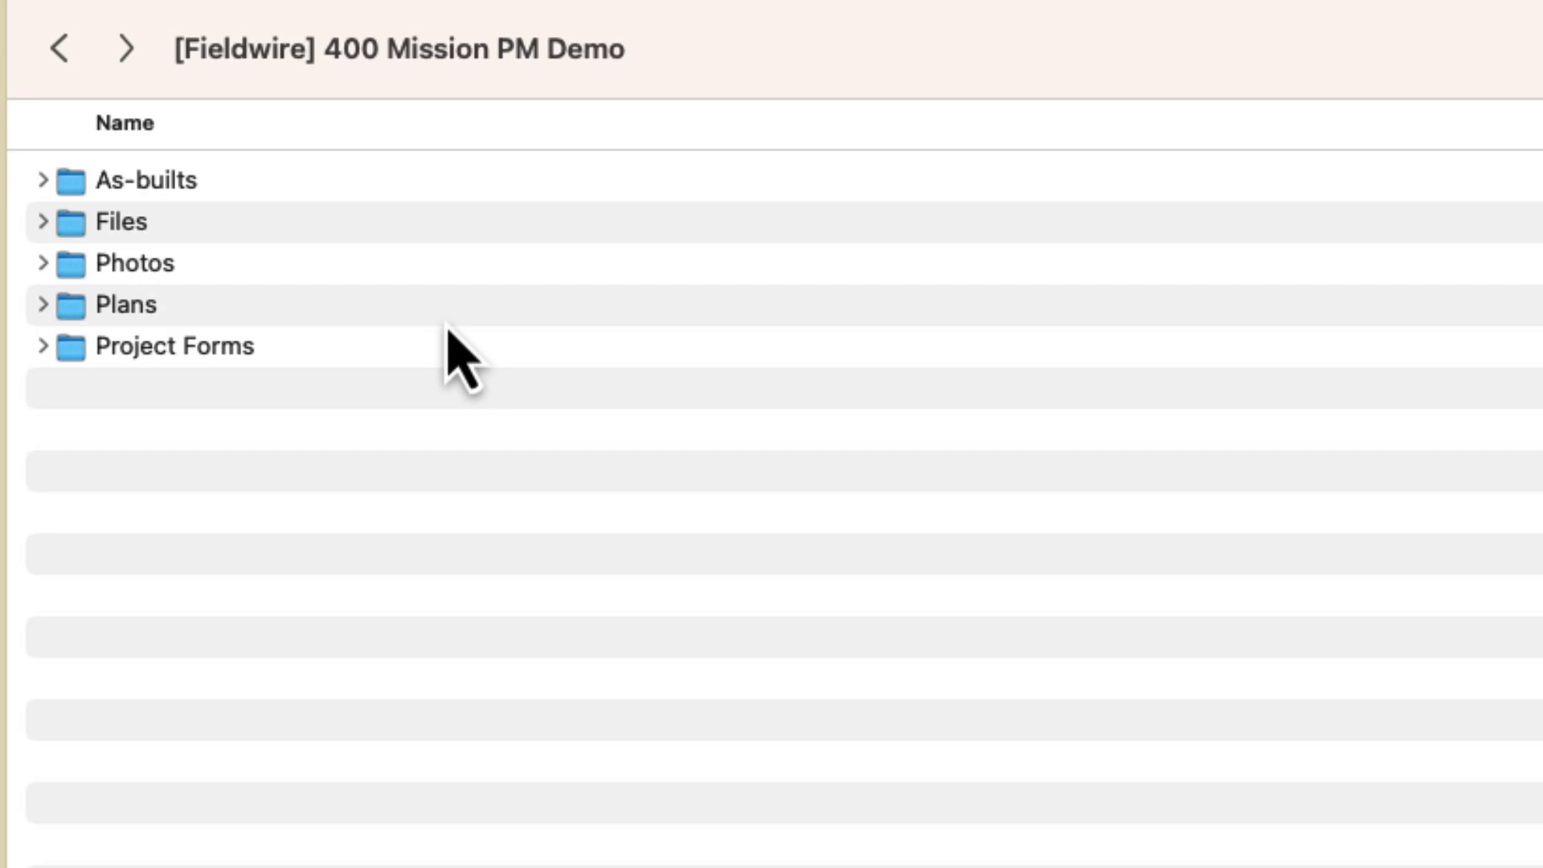
double_click(442, 324)
left_click(60, 48)
double_click(418, 343)
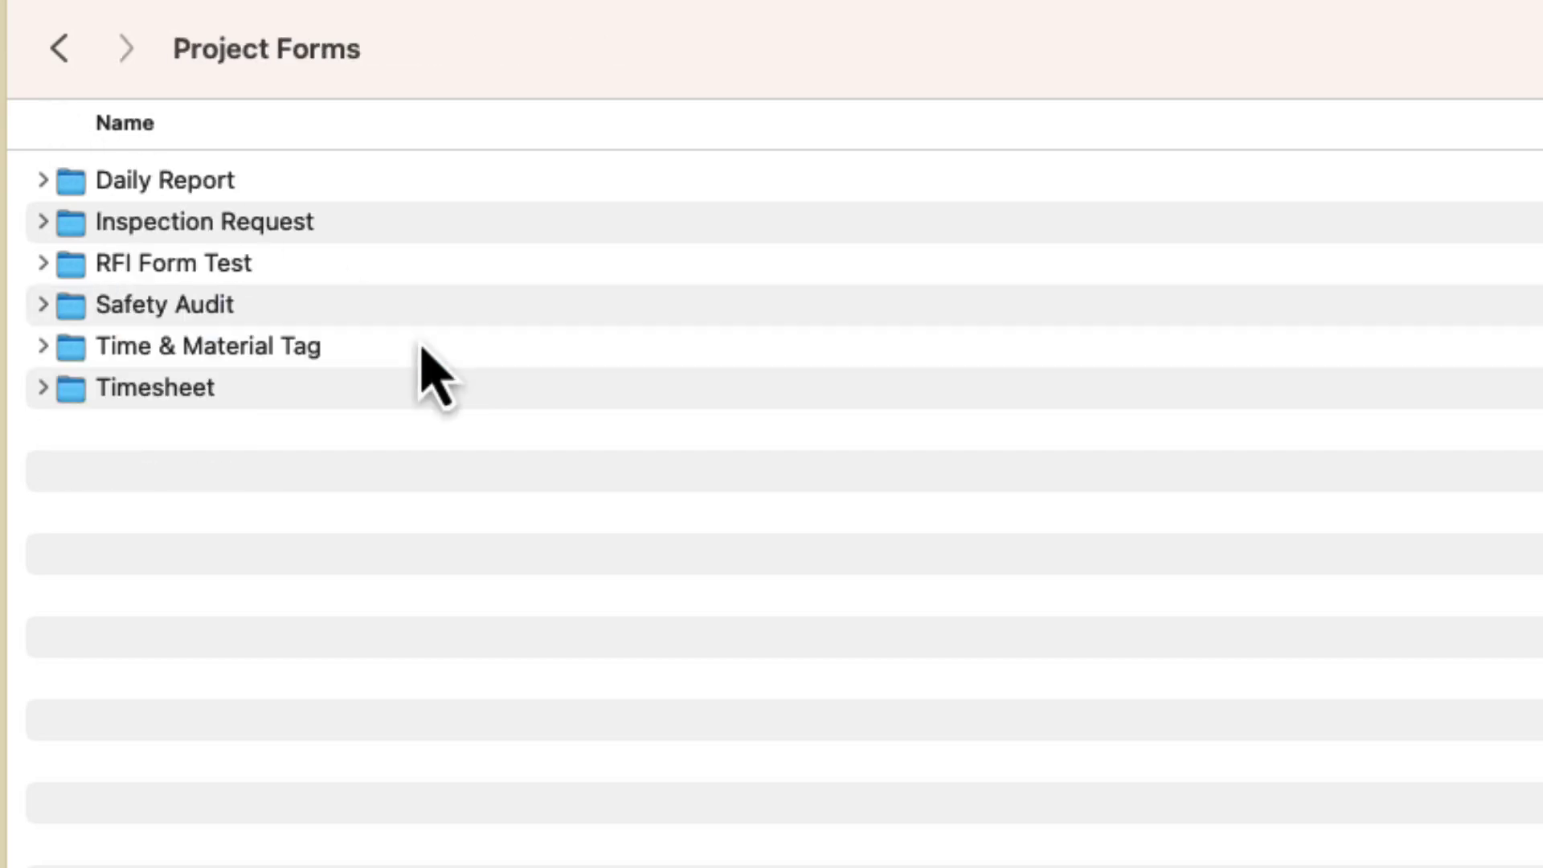
left_click(61, 48)
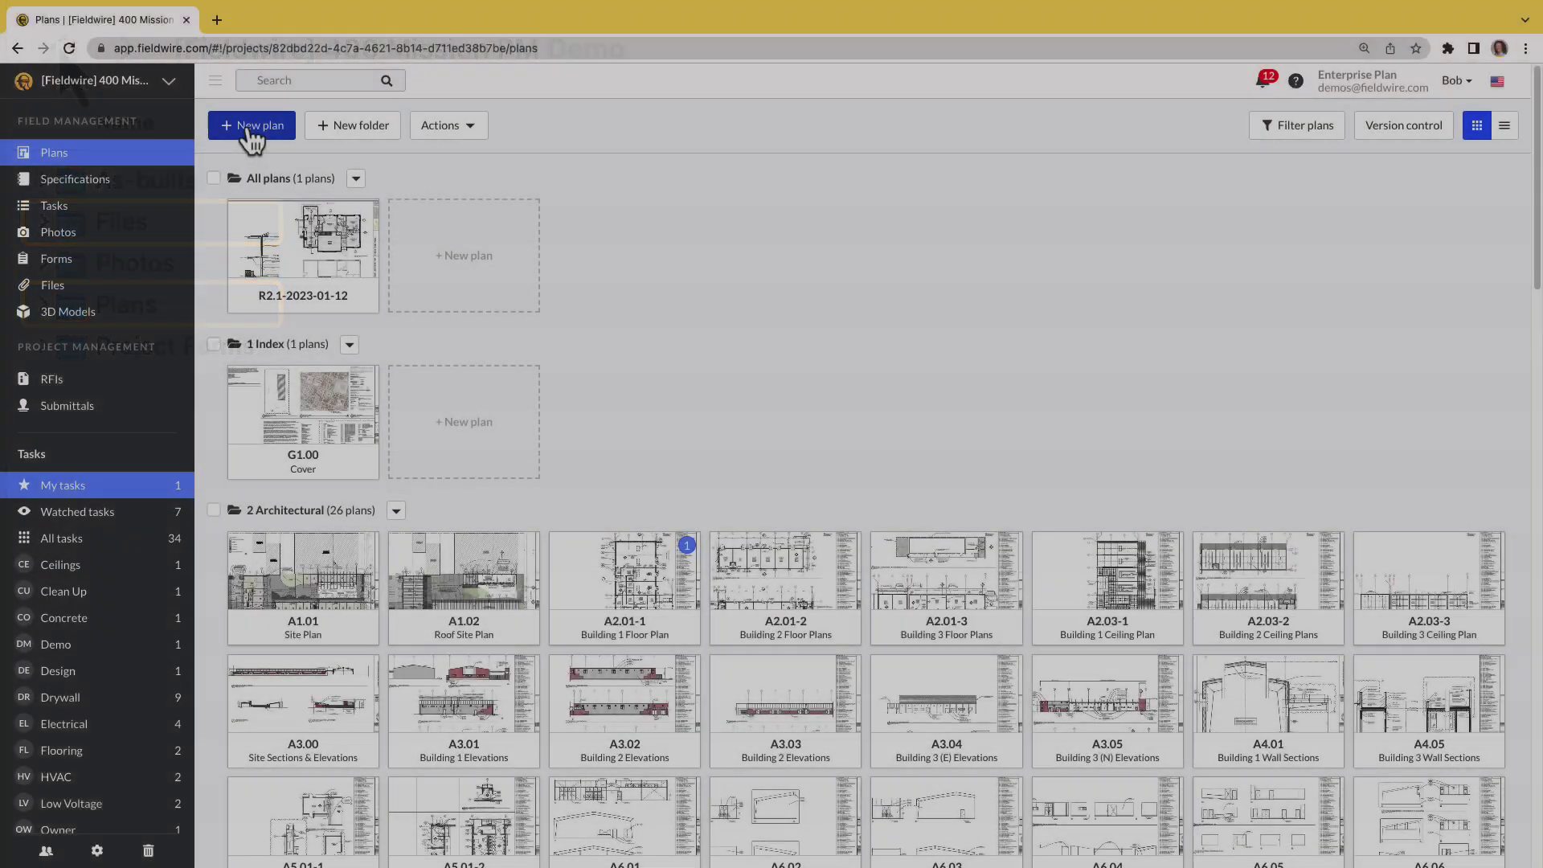
Begin uploading a new plan.
left_click(248, 125)
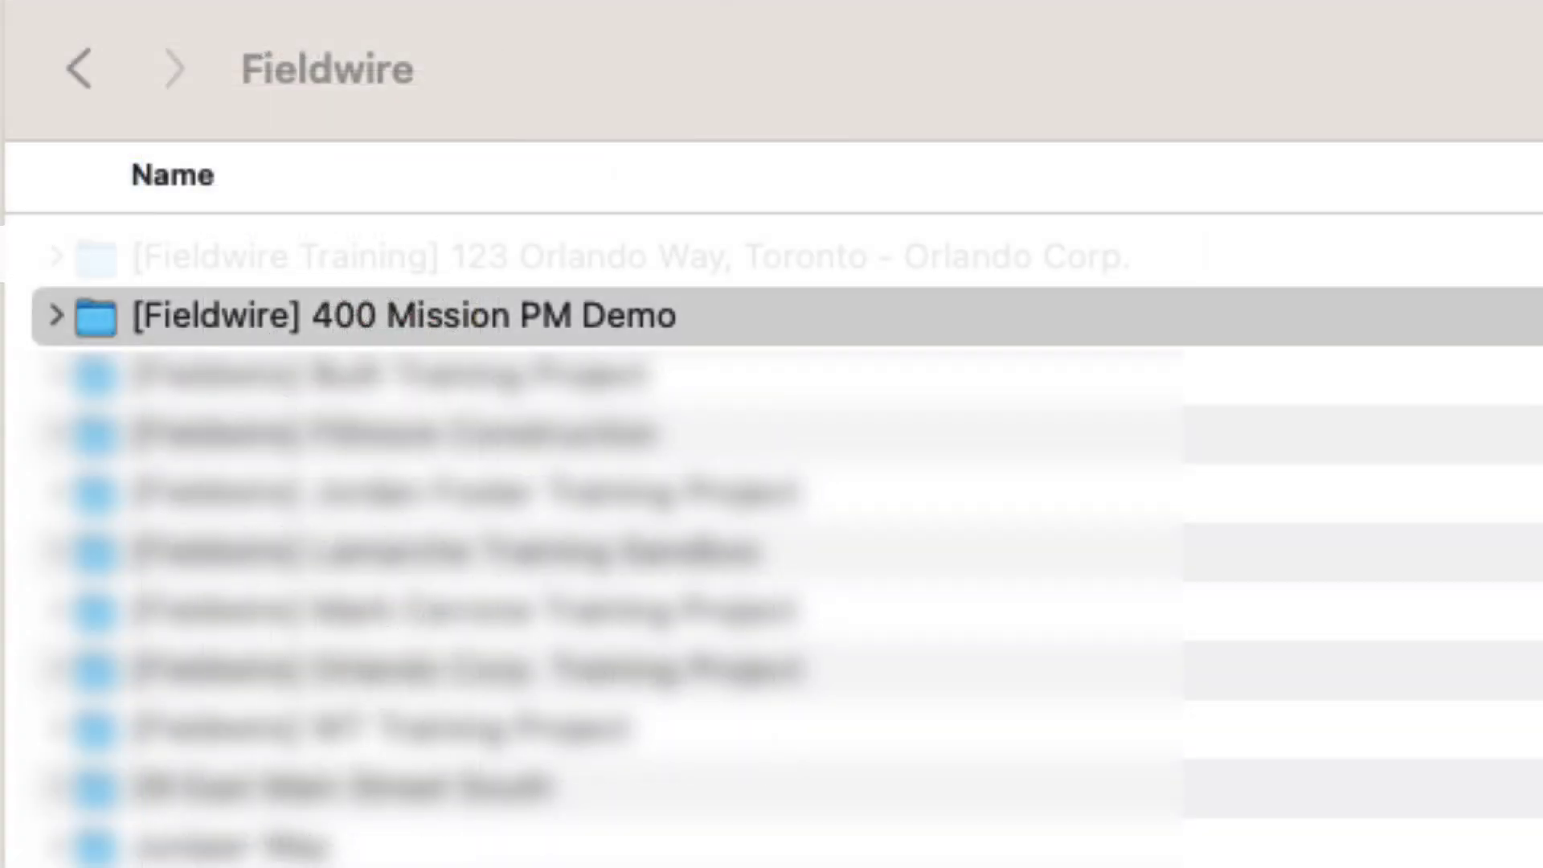
Navigate into the 400 Mission PM Demo project's As-builts > 2 Architectural folder.
left_click(572, 341)
double_click(572, 340)
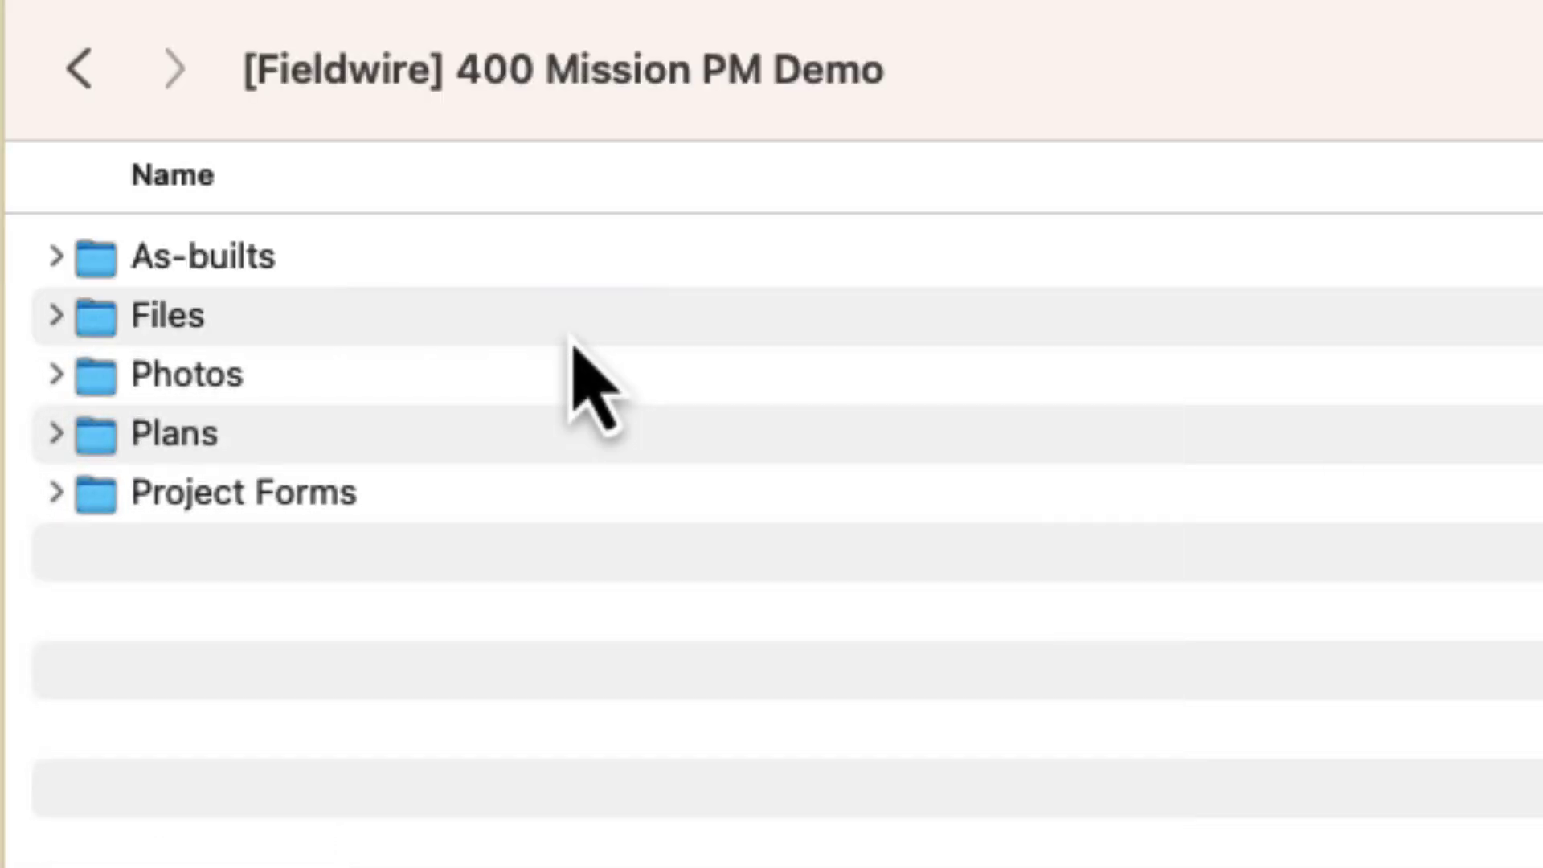
left_click(224, 338)
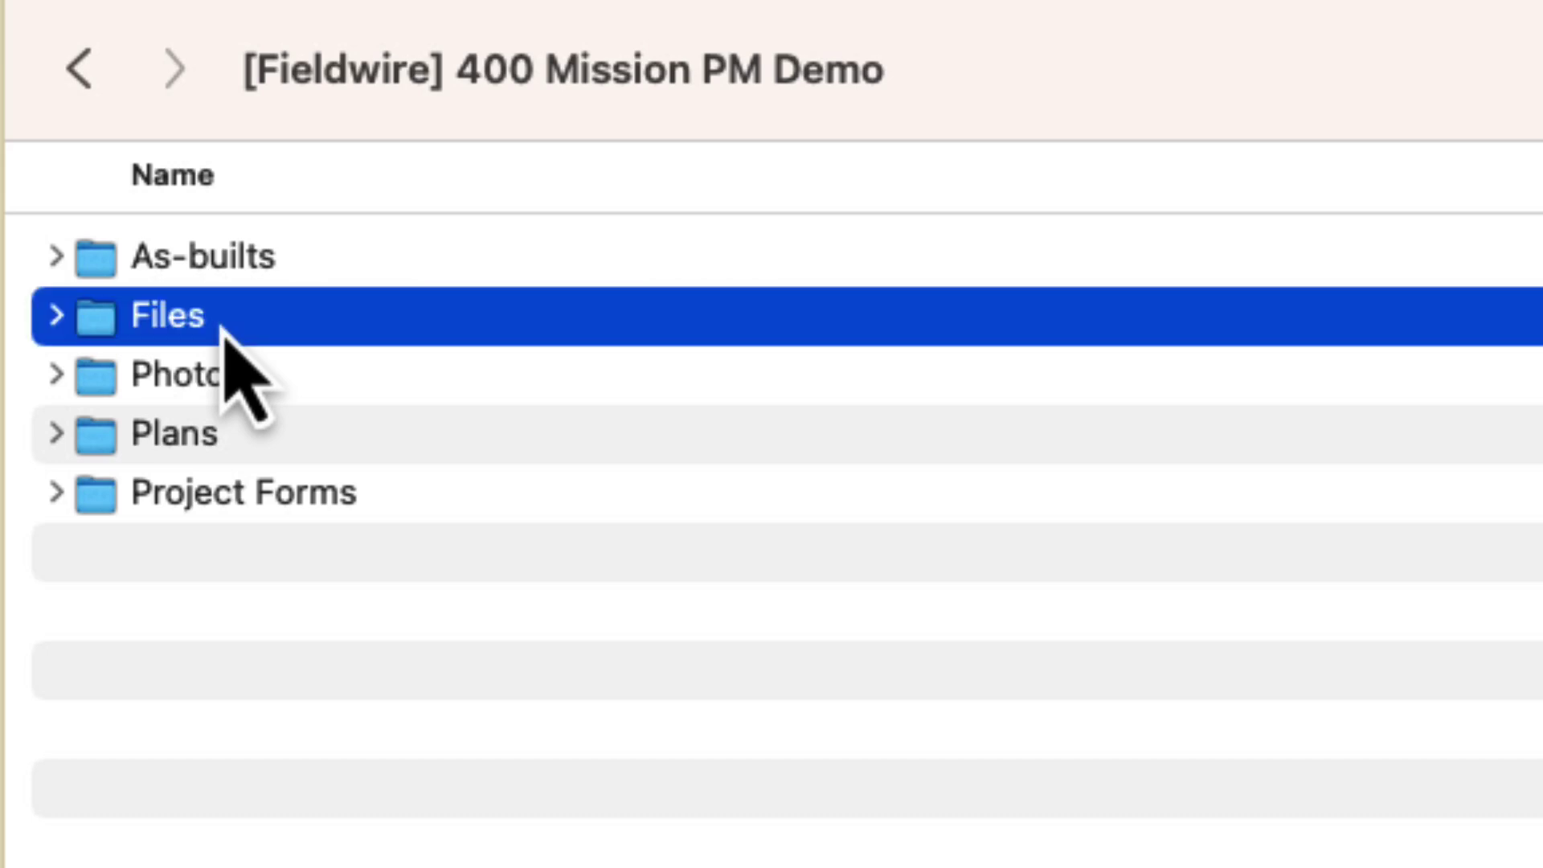
double_click(325, 280)
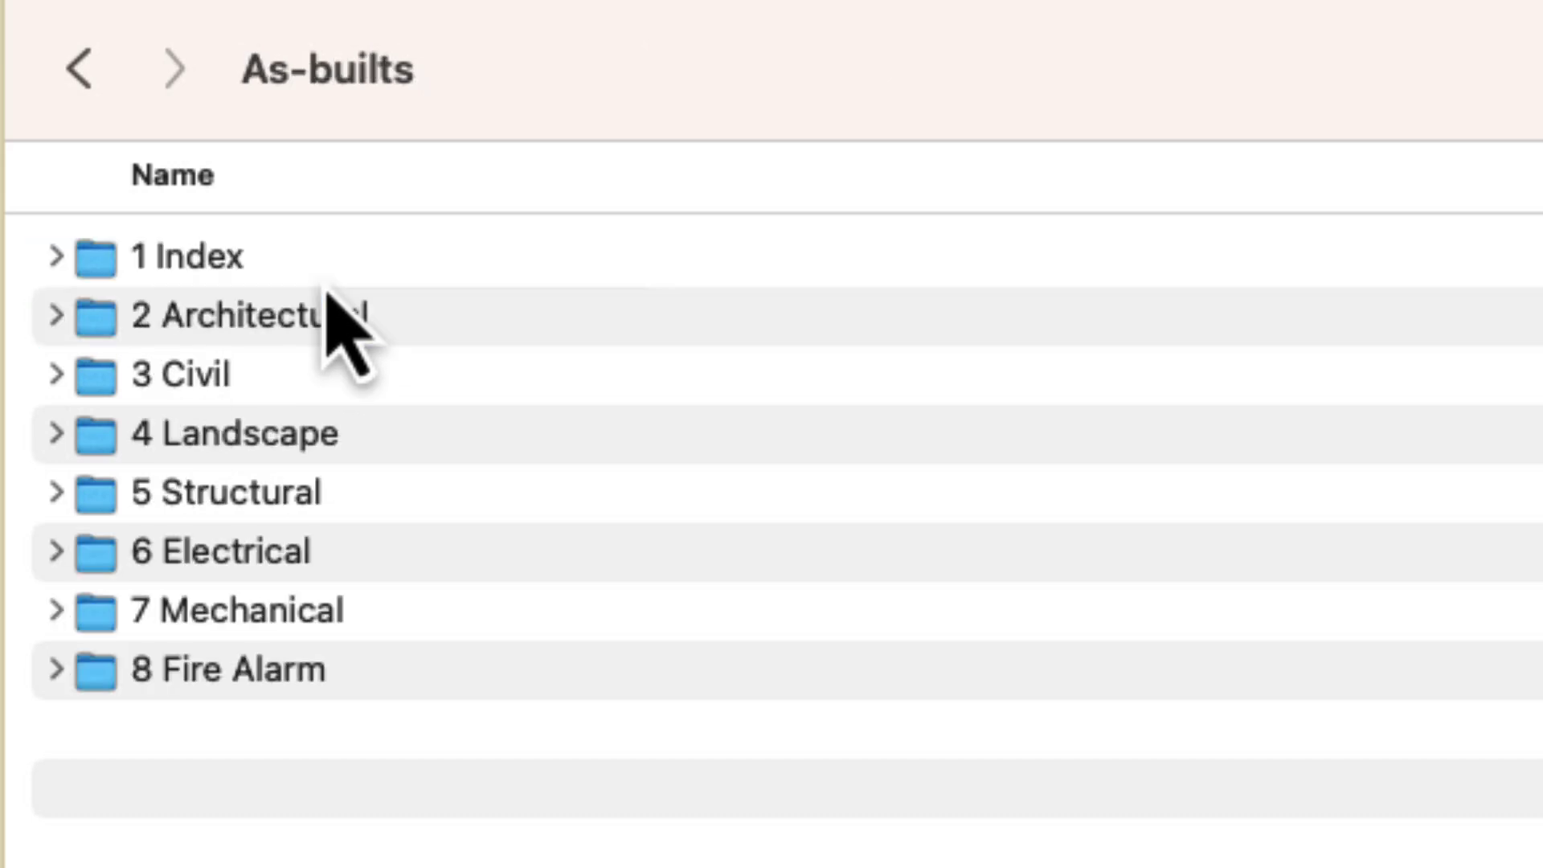
double_click(354, 314)
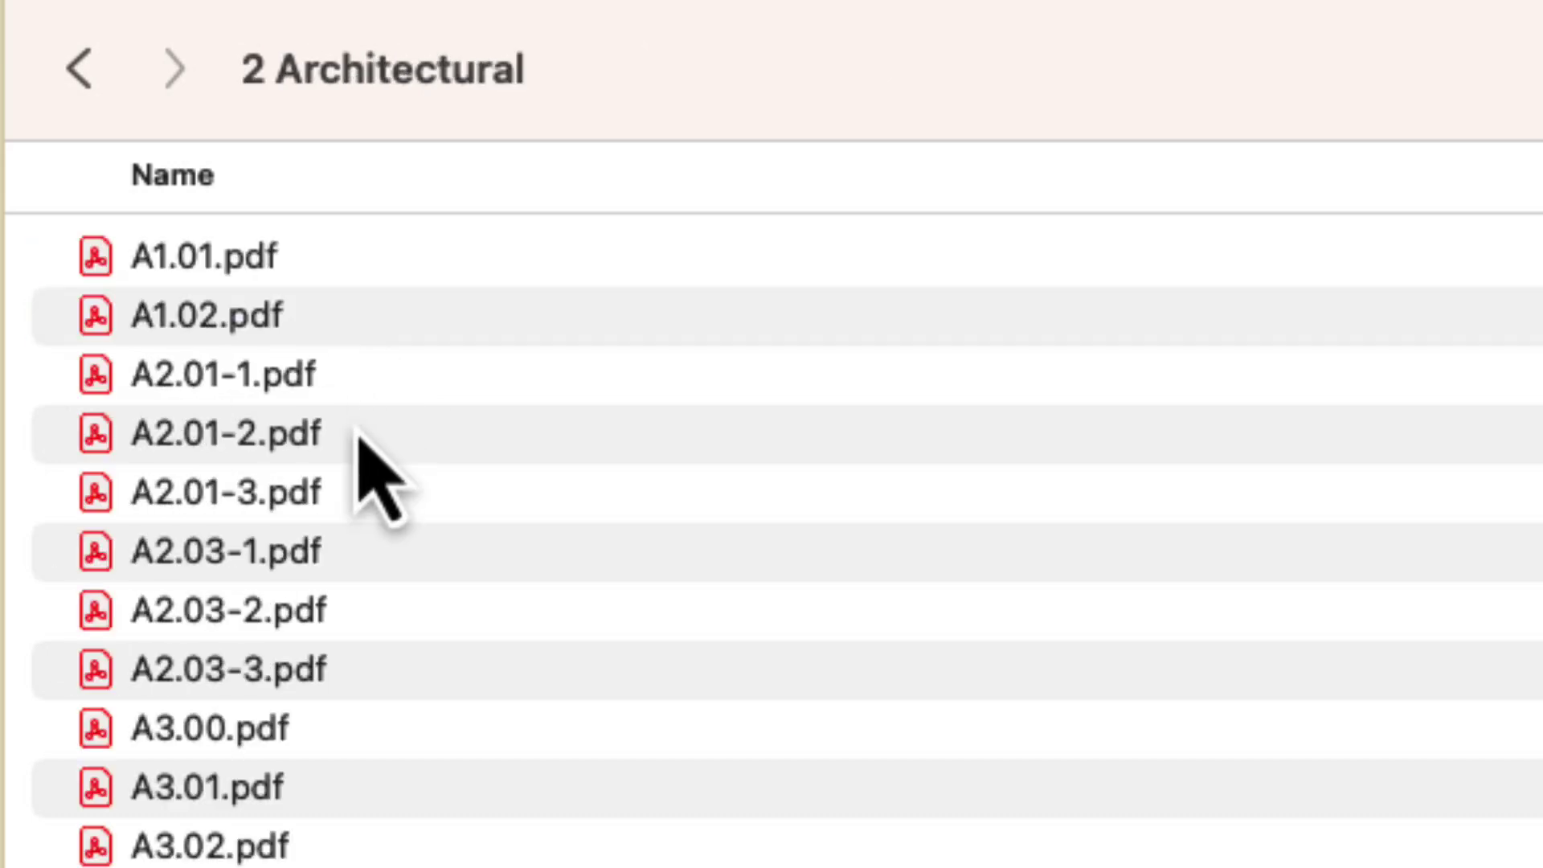
View the marked-up A2.01-1.pdf sheet, then return to the 2 Architectural folder.
left_click(375, 384)
double_click(375, 384)
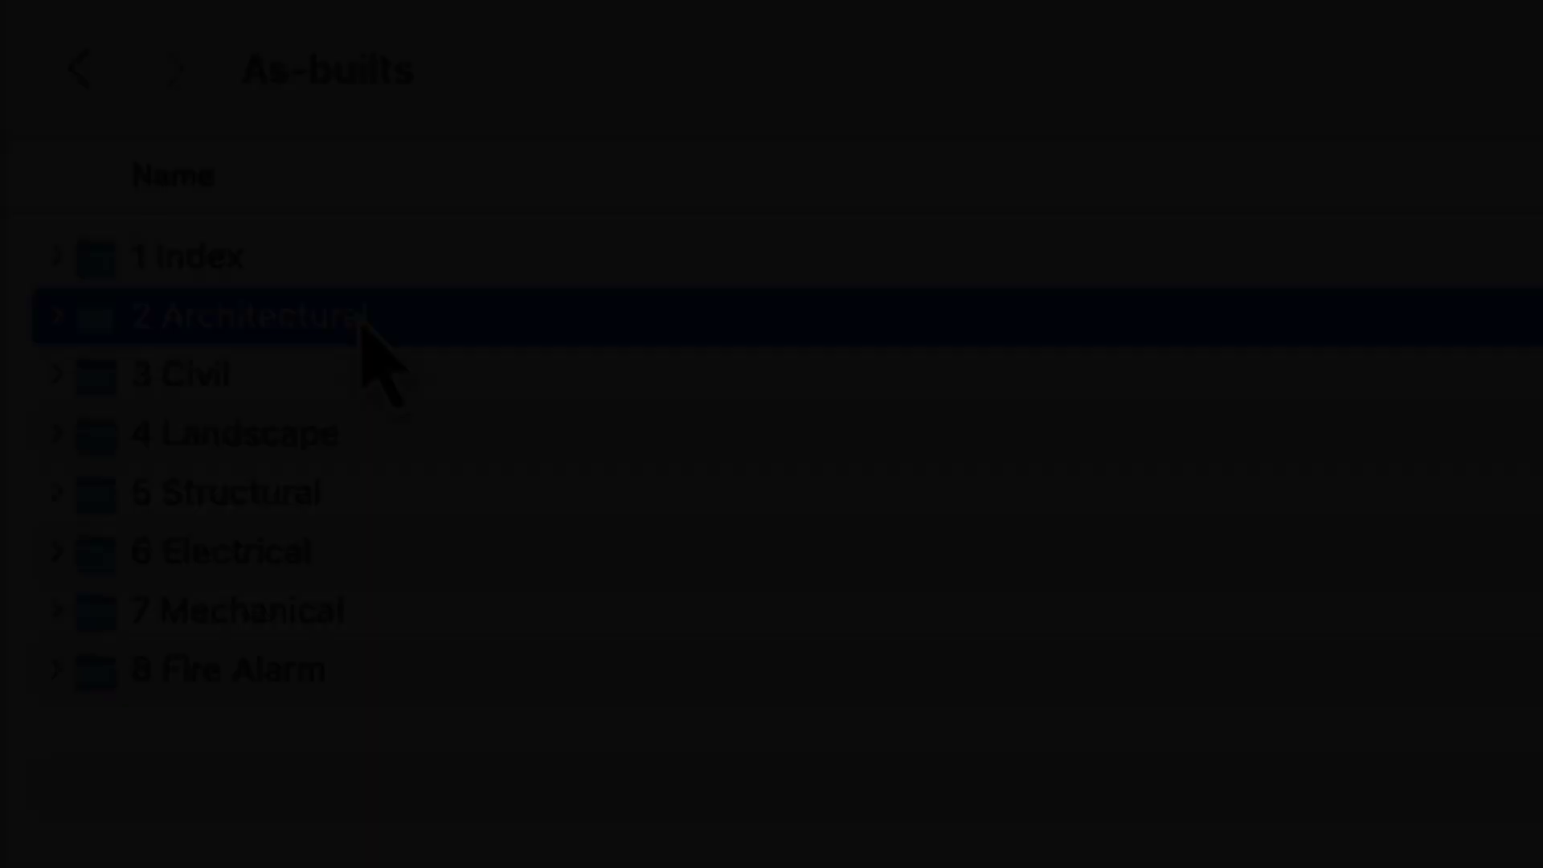
double_click(361, 325)
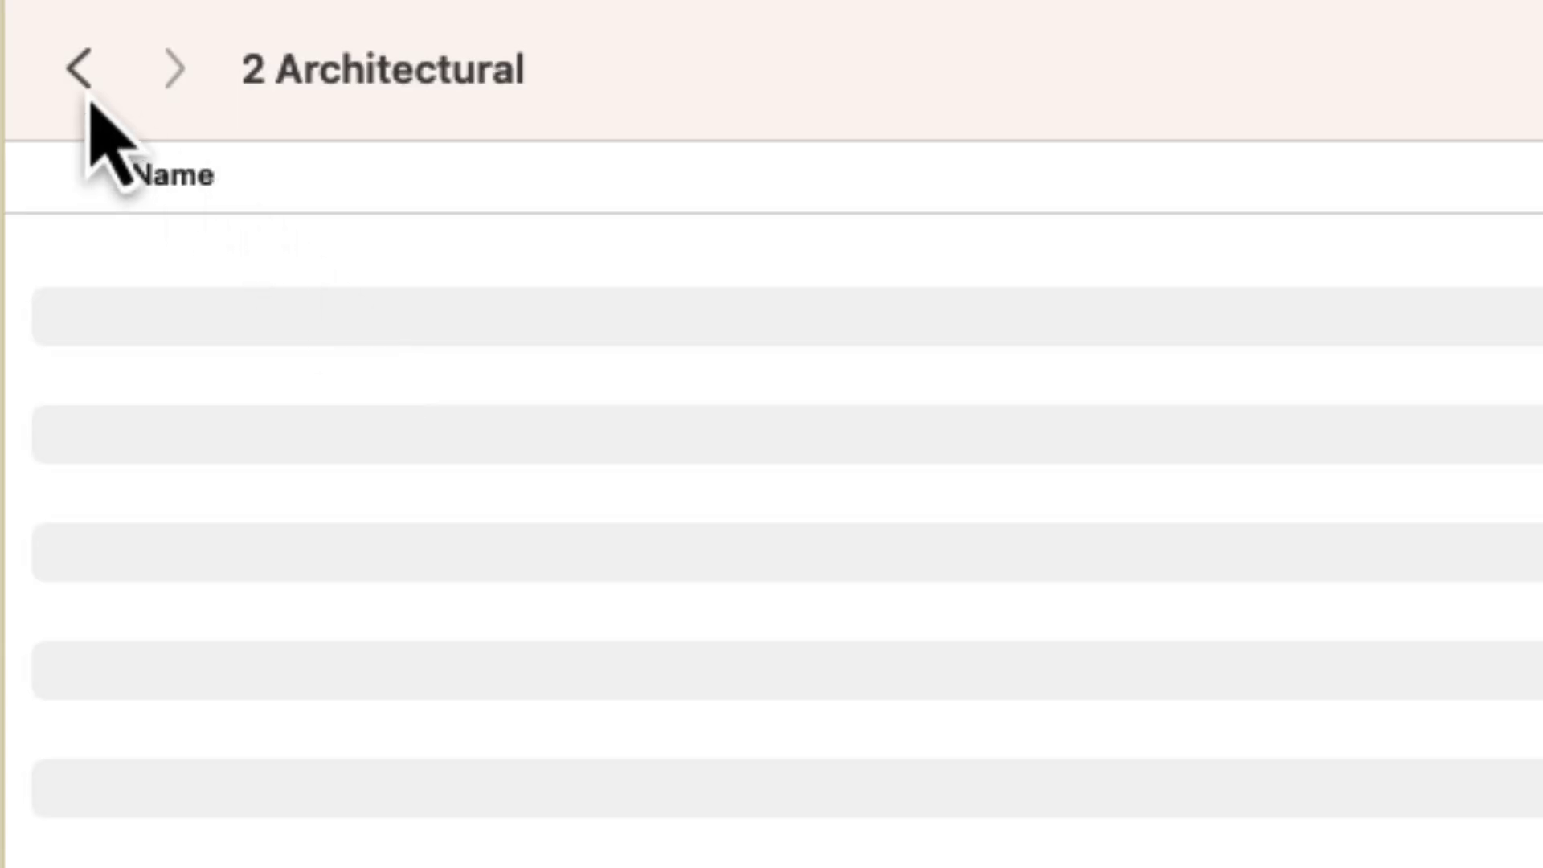
Go back to the project folder and look inside the Files and Photos folders.
left_click(78, 68)
key("super+bracketleft")
double_click(492, 317)
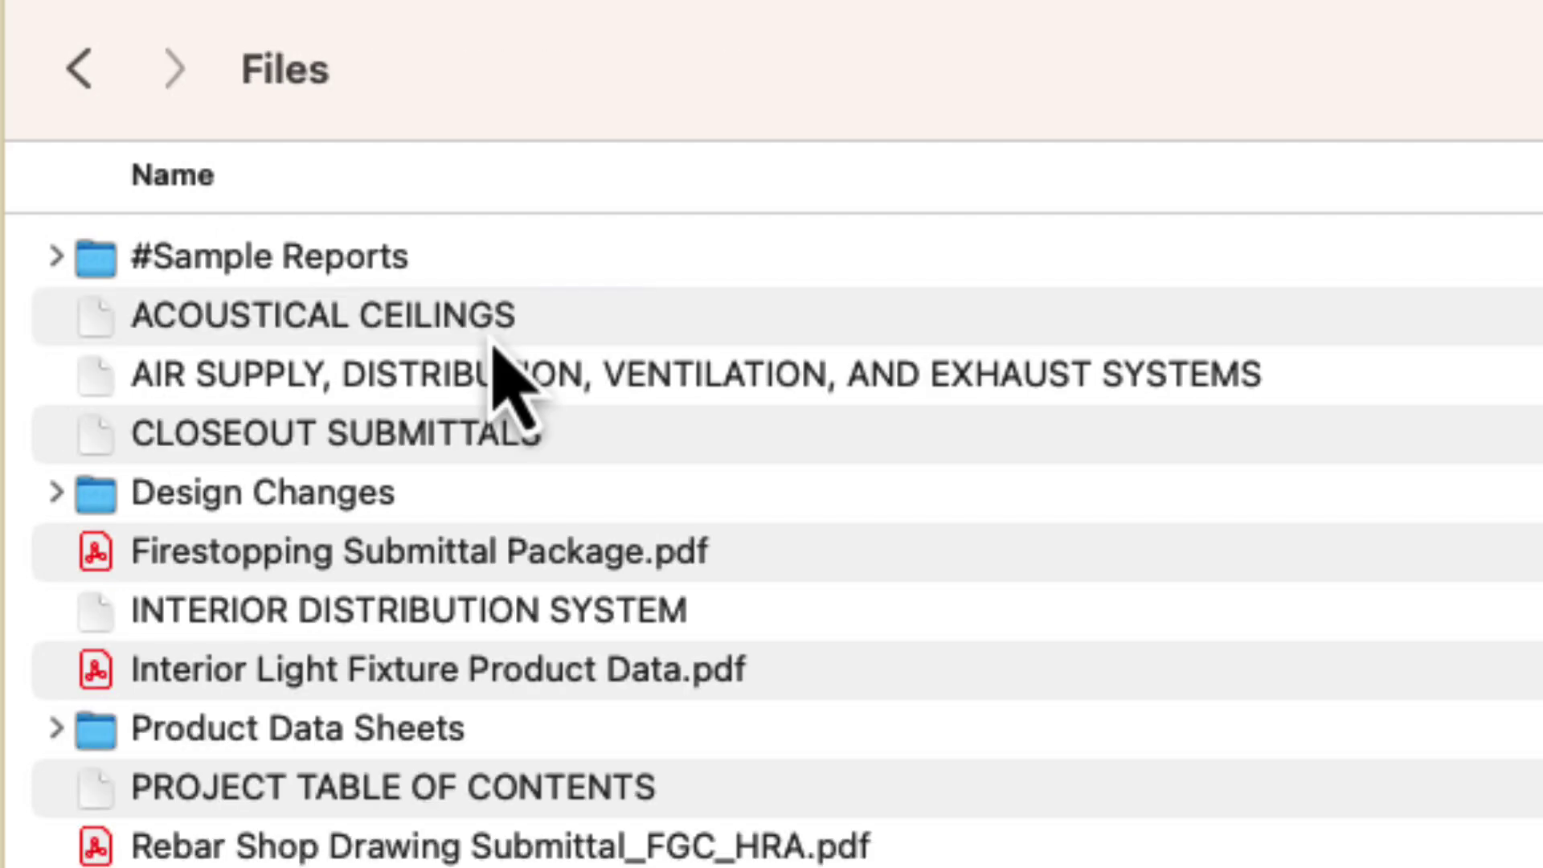
left_click(85, 84)
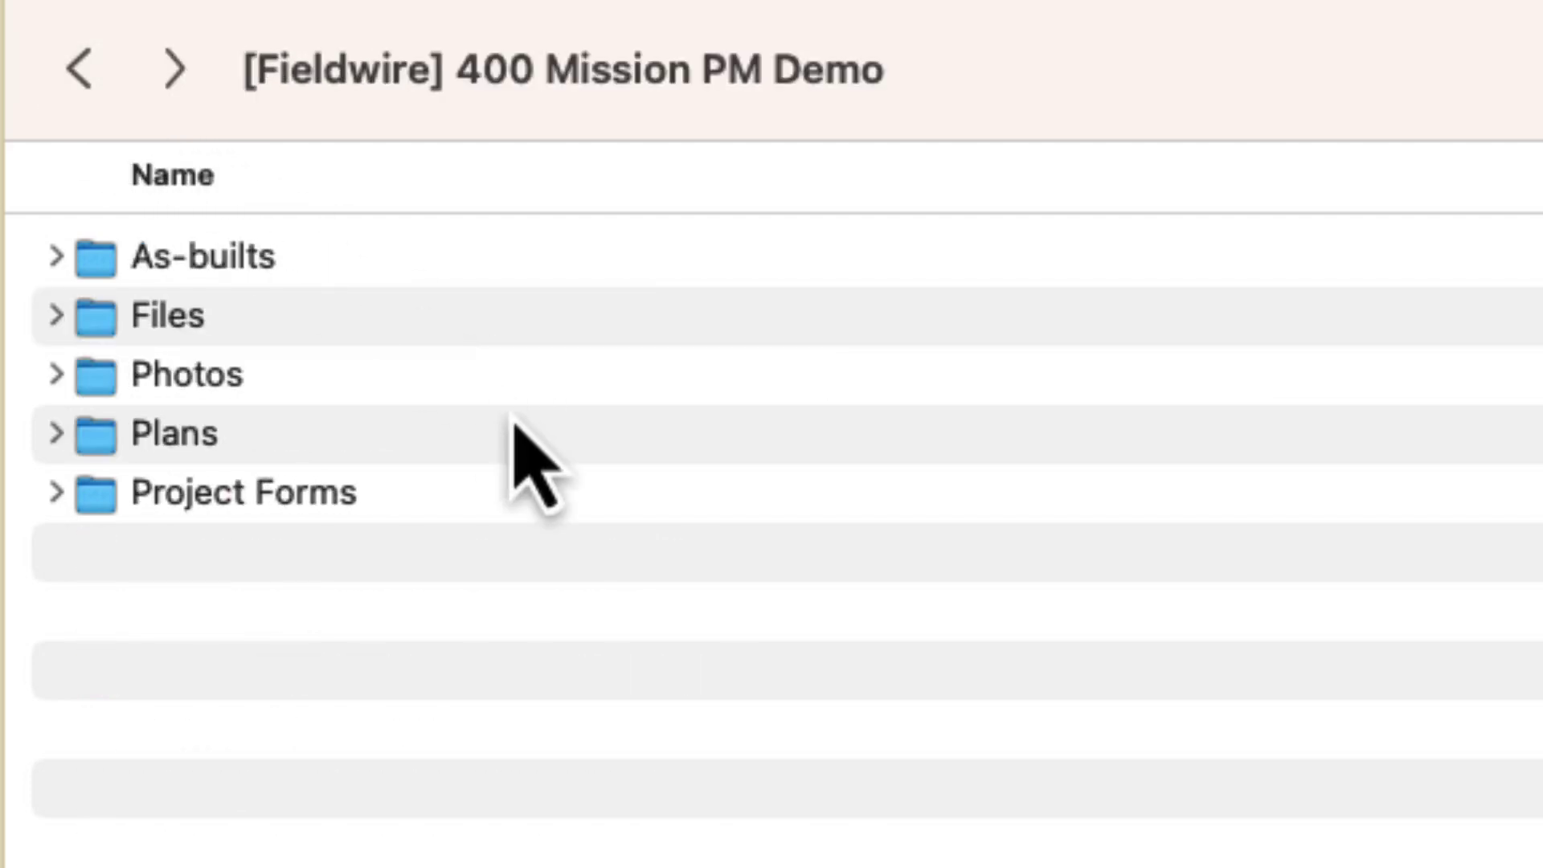
double_click(458, 374)
left_click(98, 82)
Open the Plans copy of A2.01-1.pdf from 2 Architectural and zoom in on the floor plan.
double_click(631, 461)
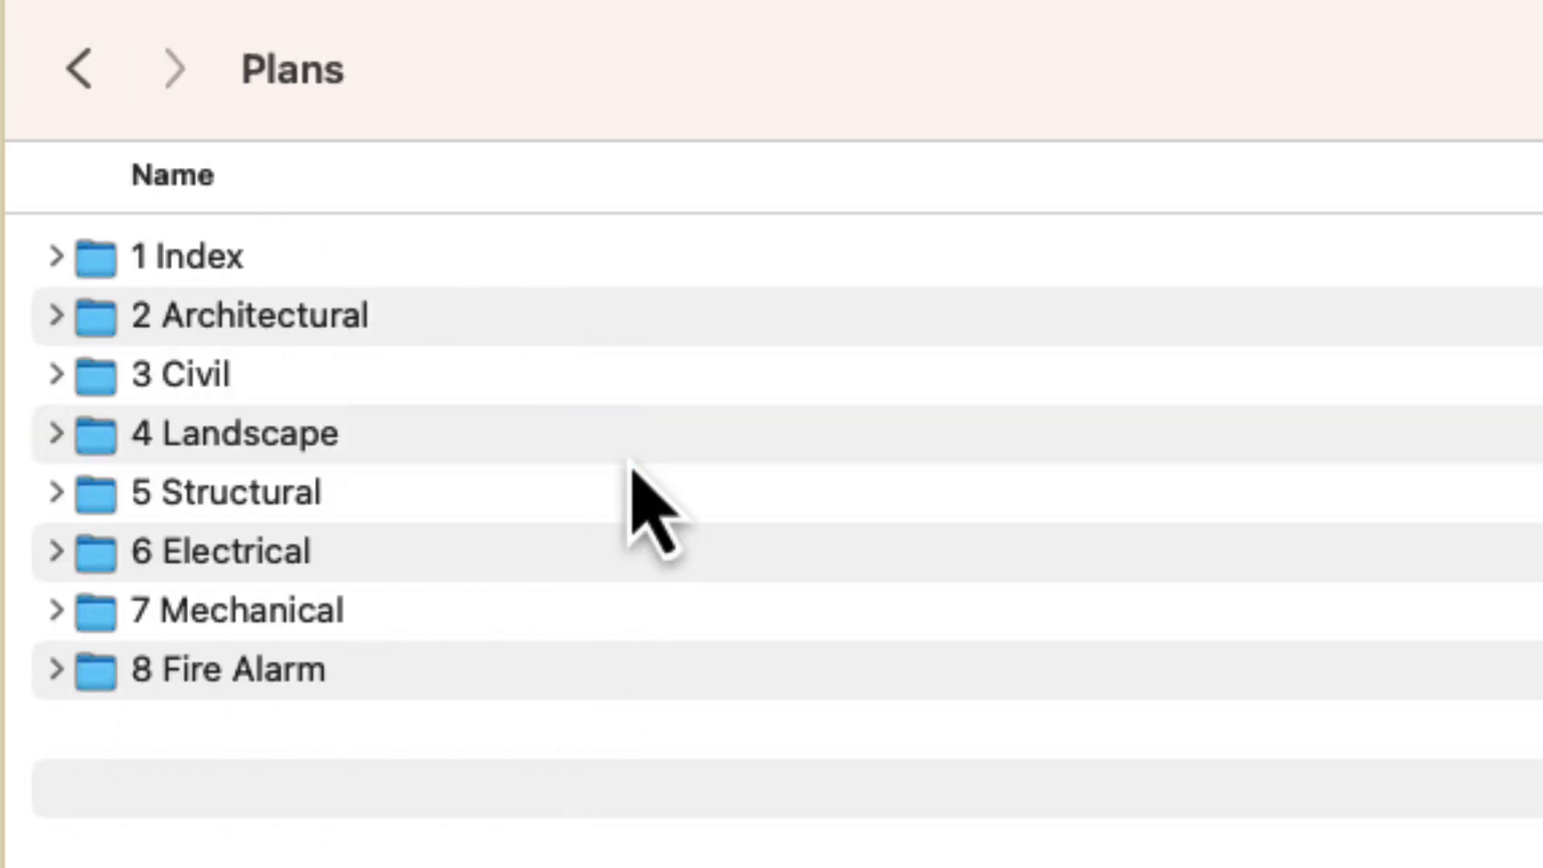
left_click(466, 492)
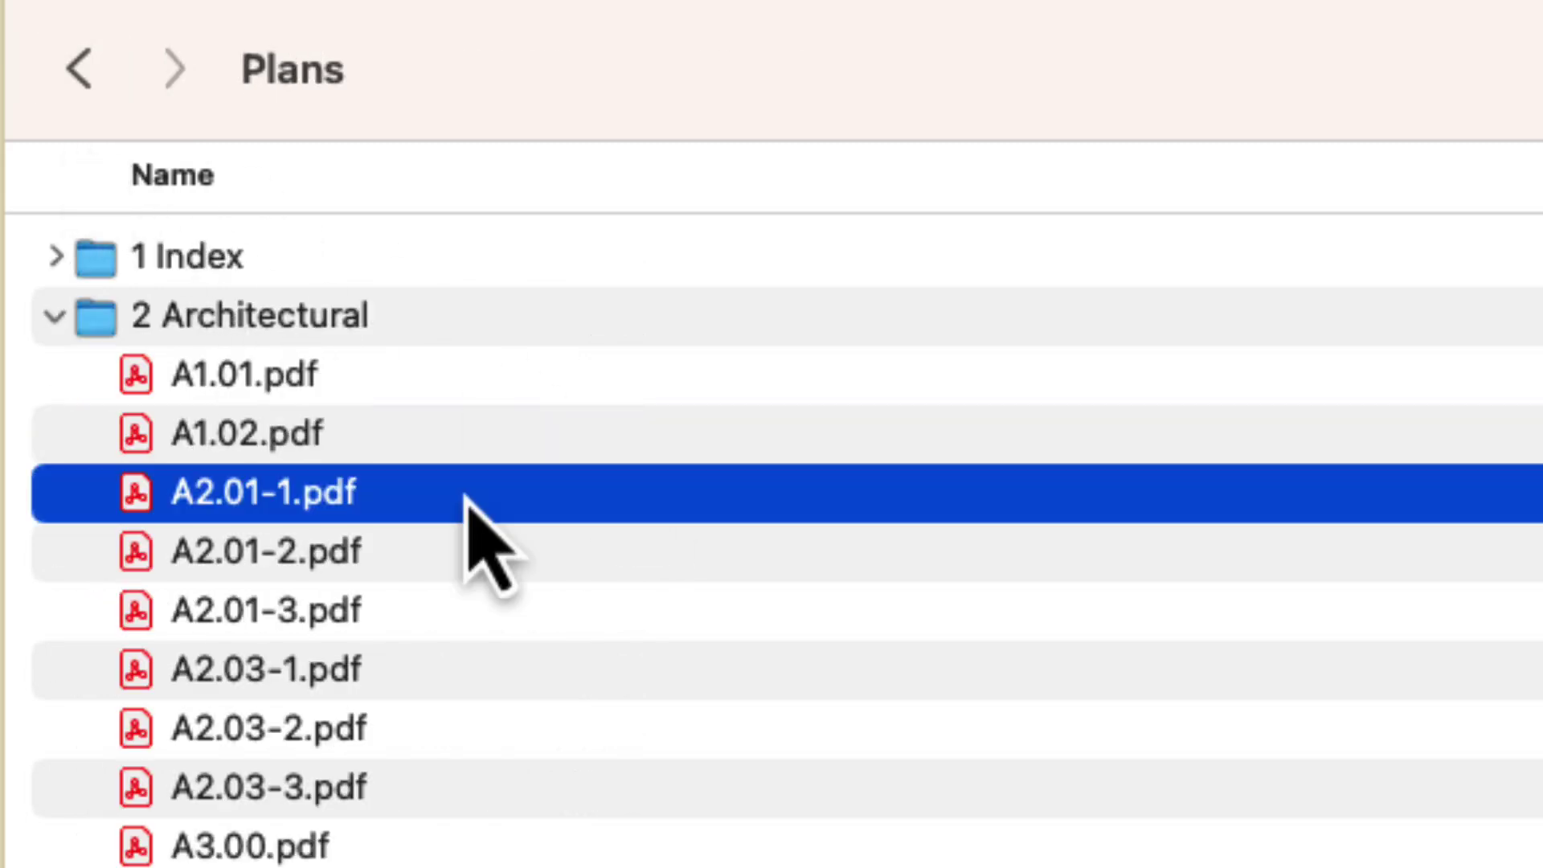
double_click(466, 492)
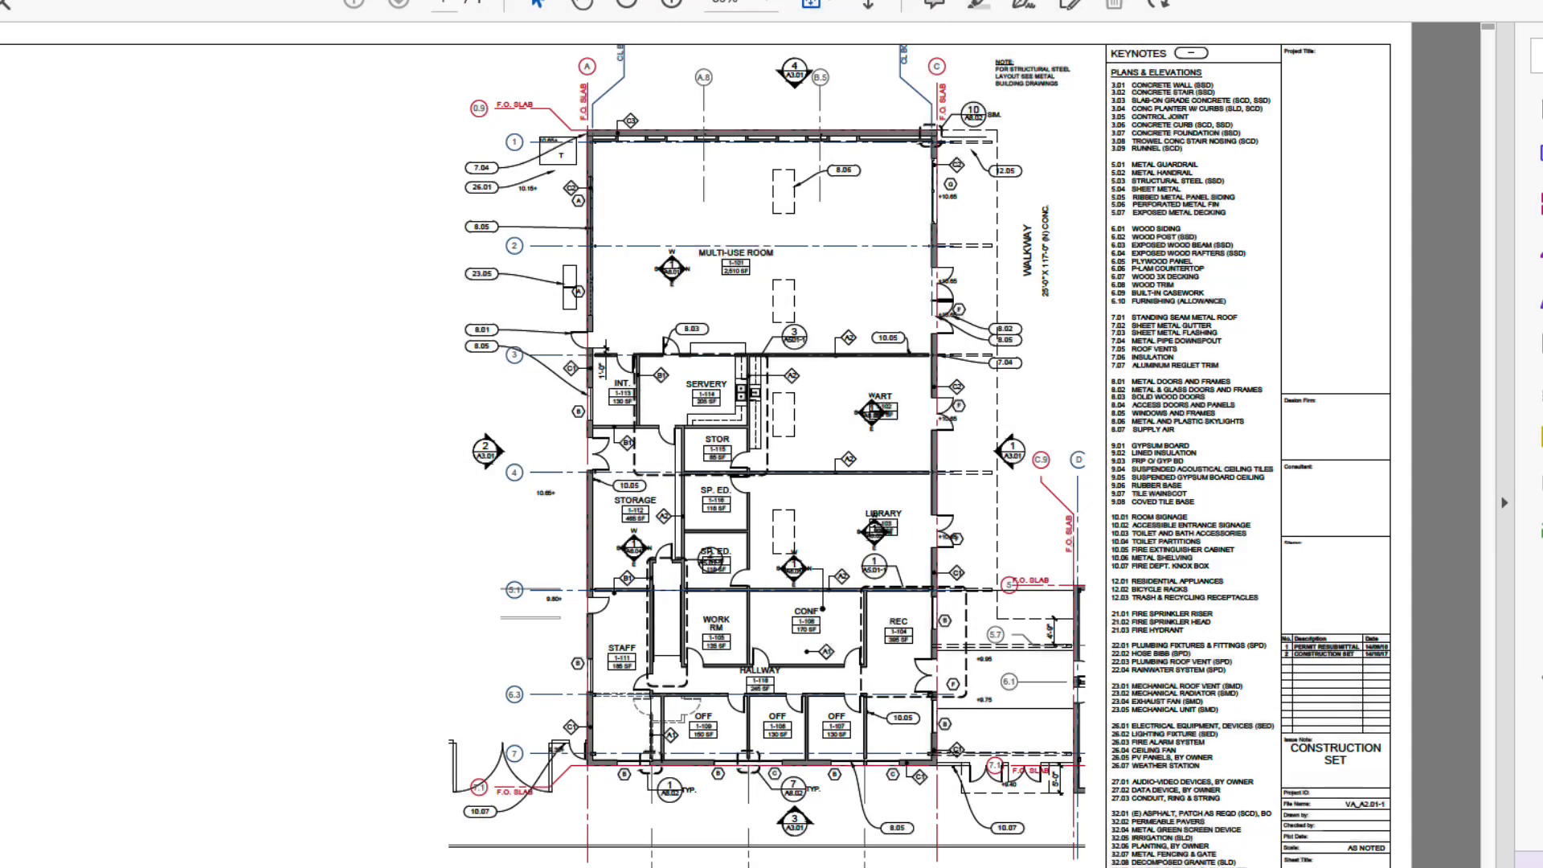
scroll(828, 476, "up", 5)
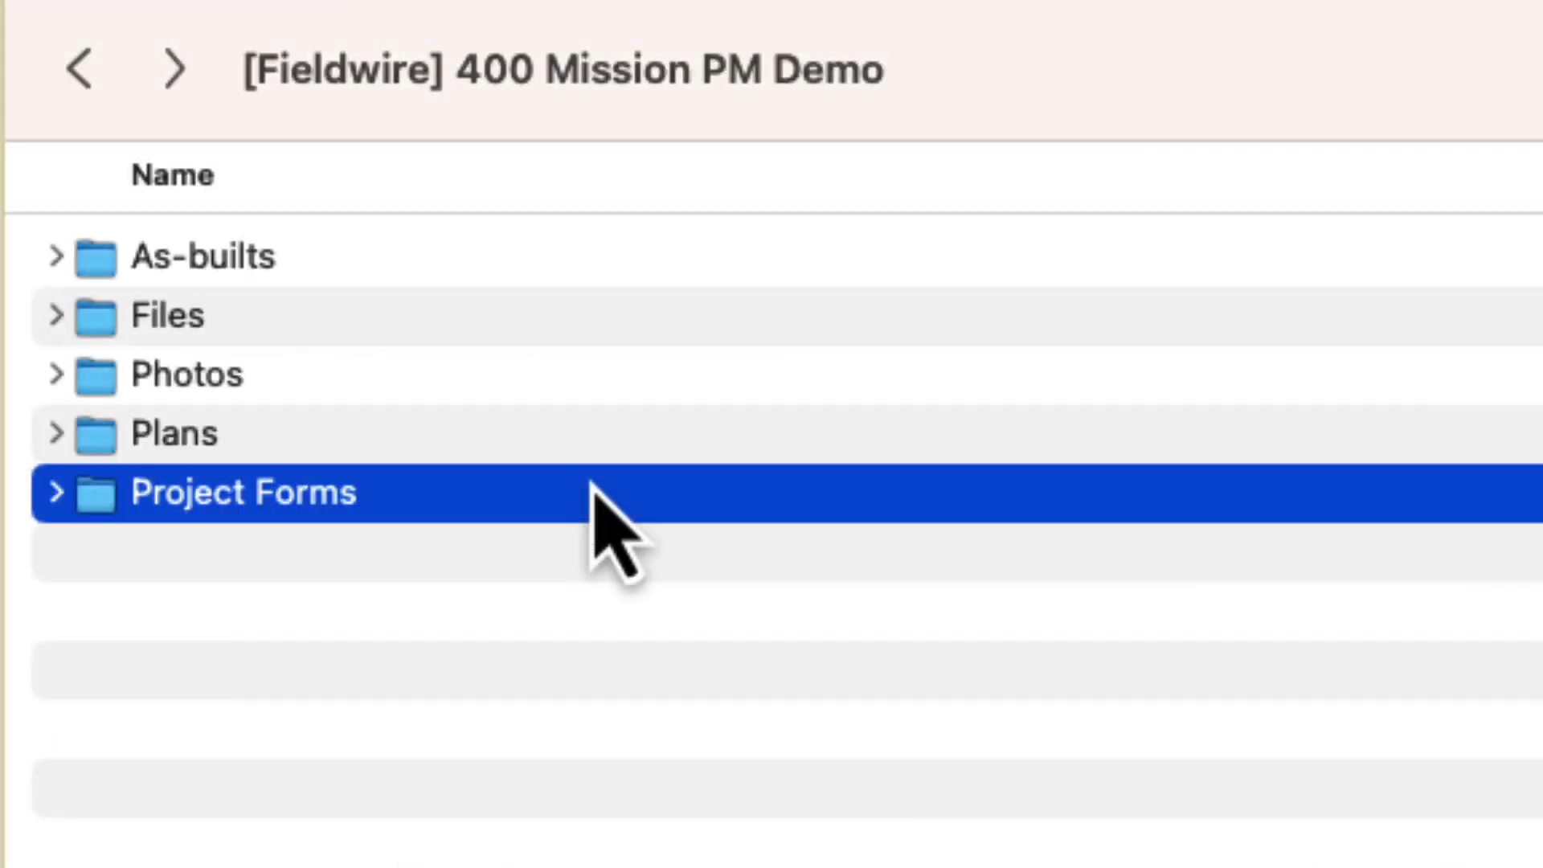
Open Project Forms > Daily Report and scroll through the Week of 5-8.pdf form.
double_click(595, 493)
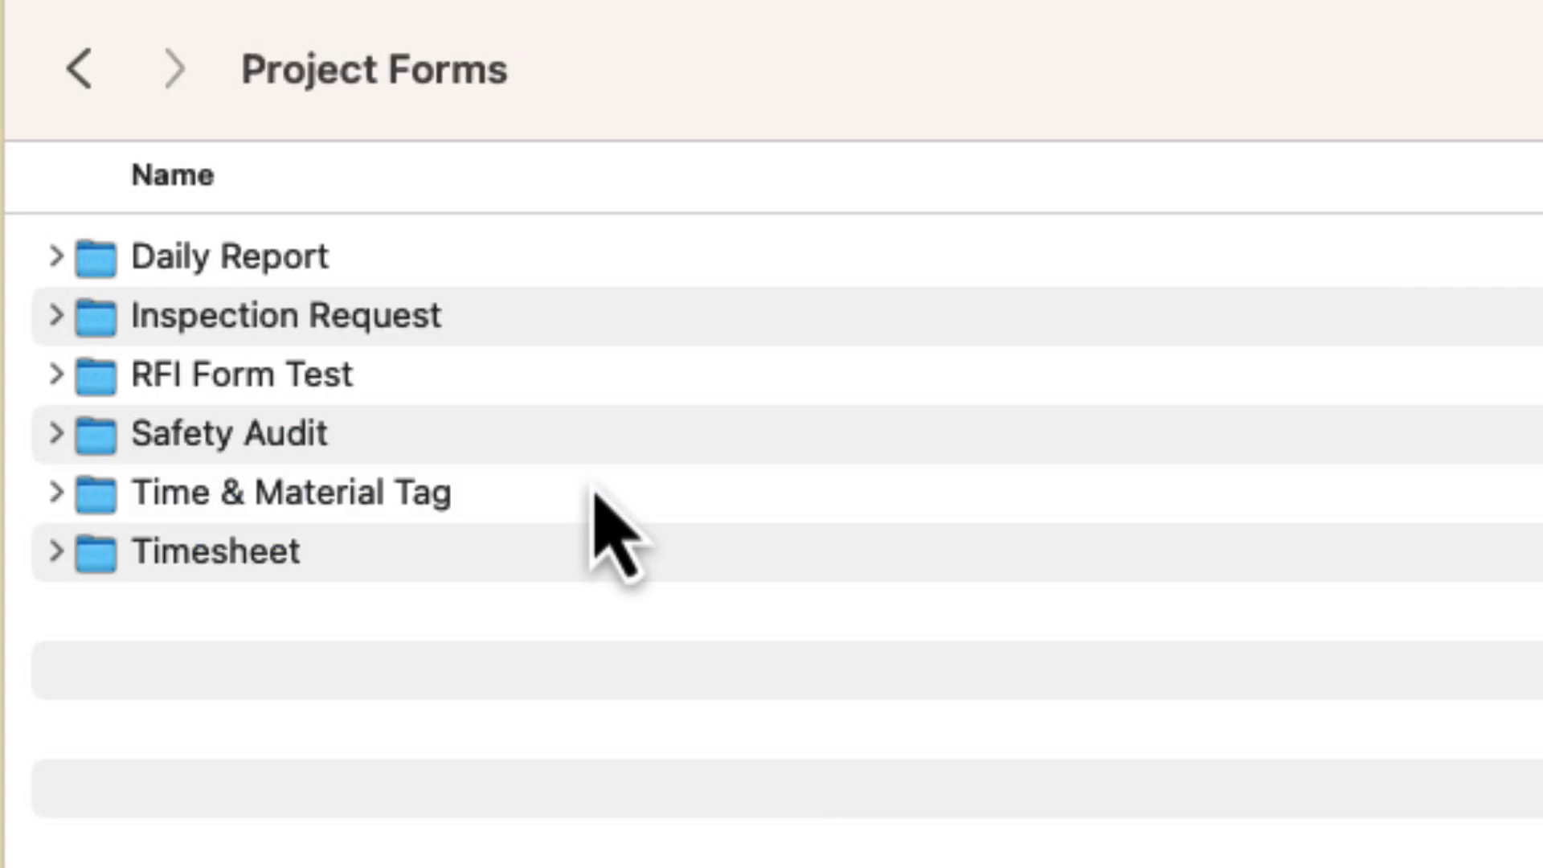
double_click(388, 258)
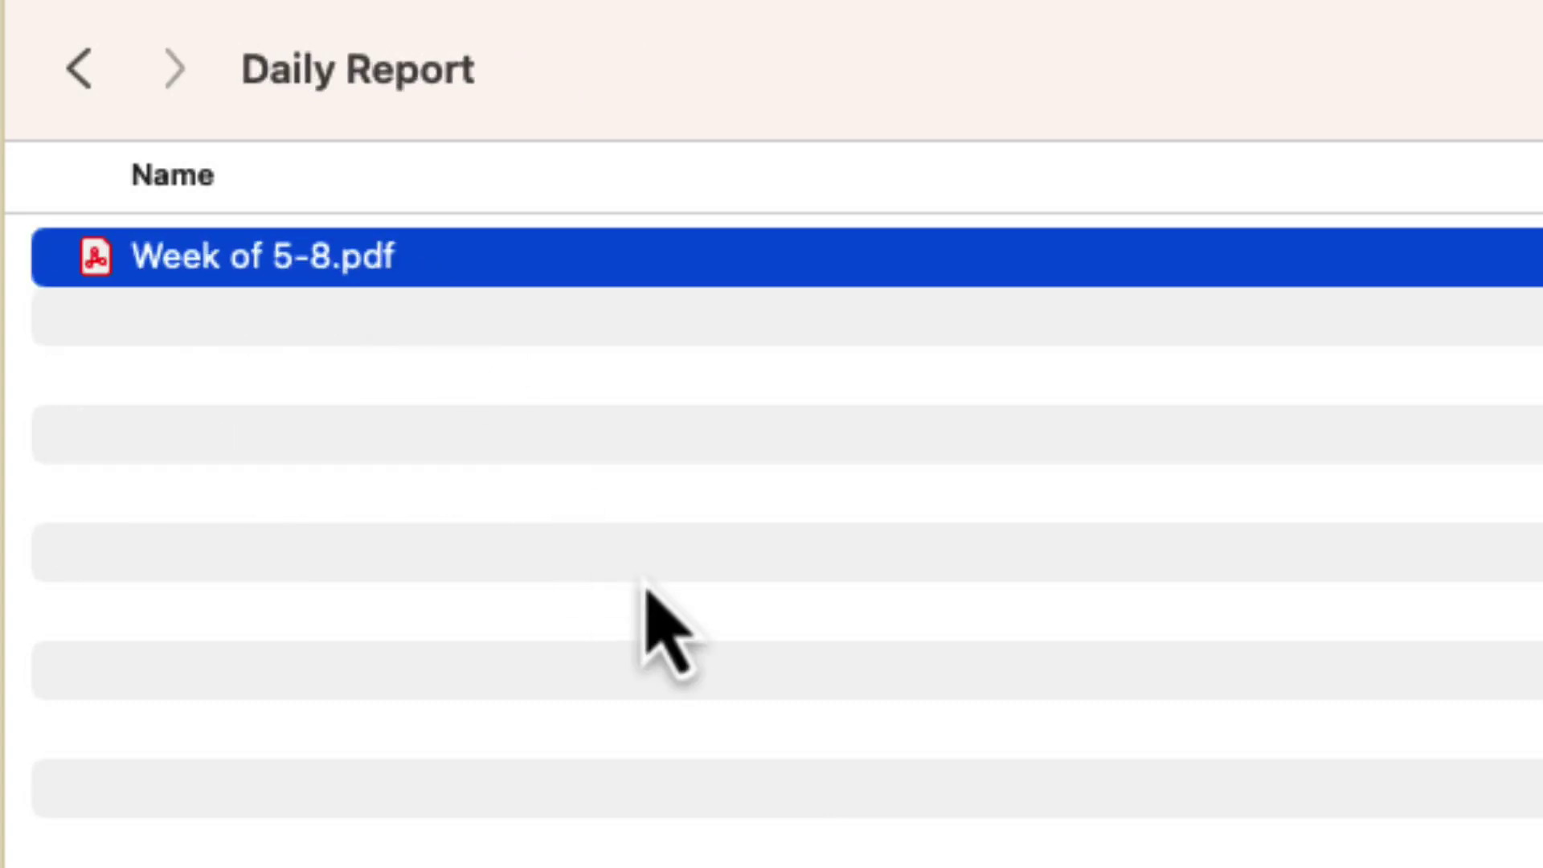
scroll(389, 202, "down", 10)
scroll(387, 198, "down", 15)
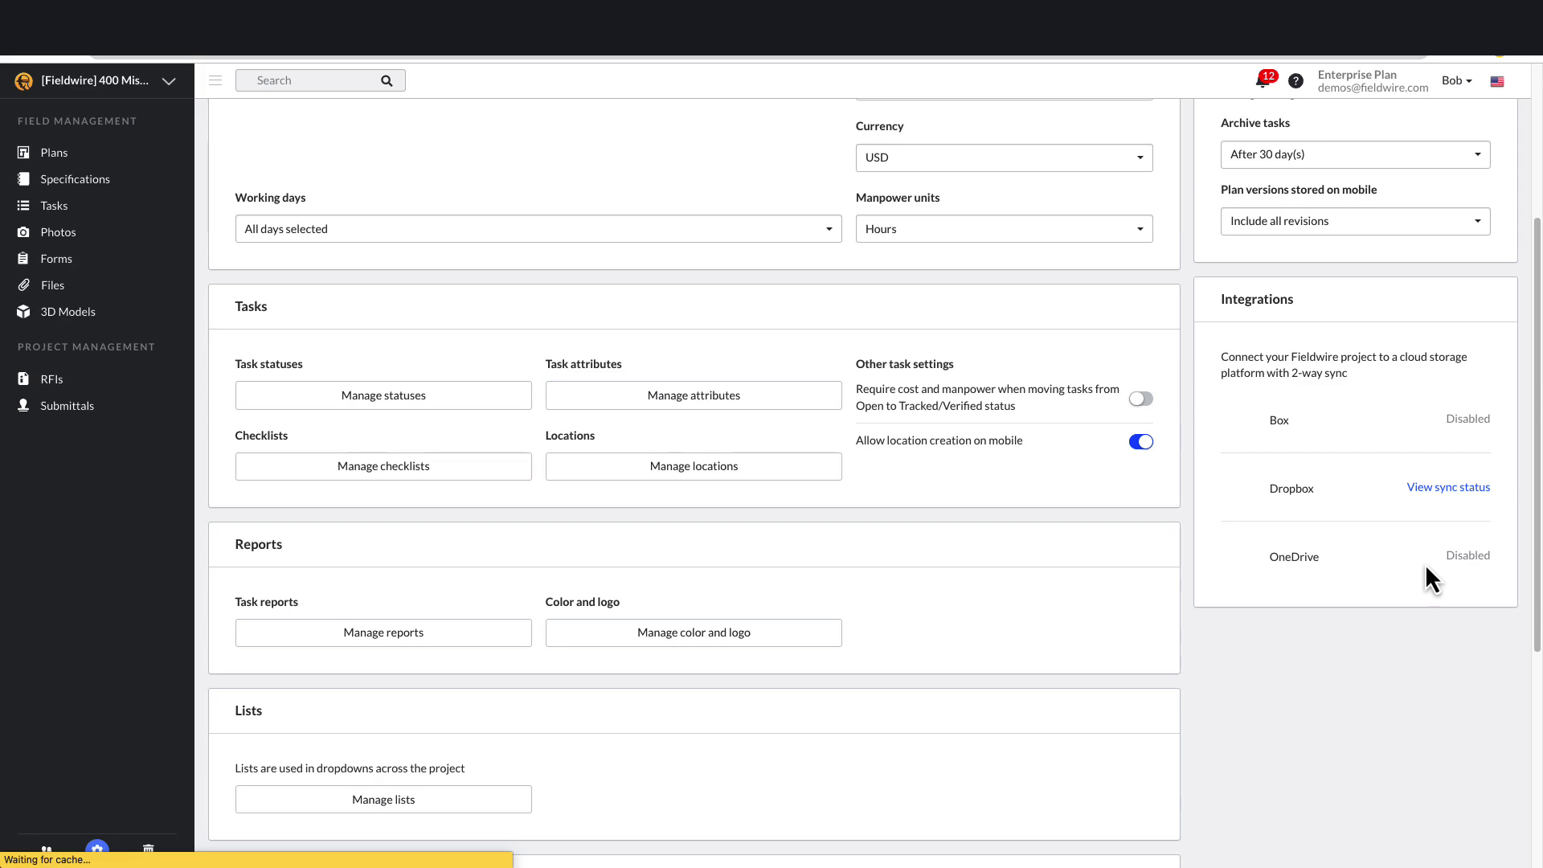
View the Dropbox sync status from the project Settings page.
left_click(1438, 490)
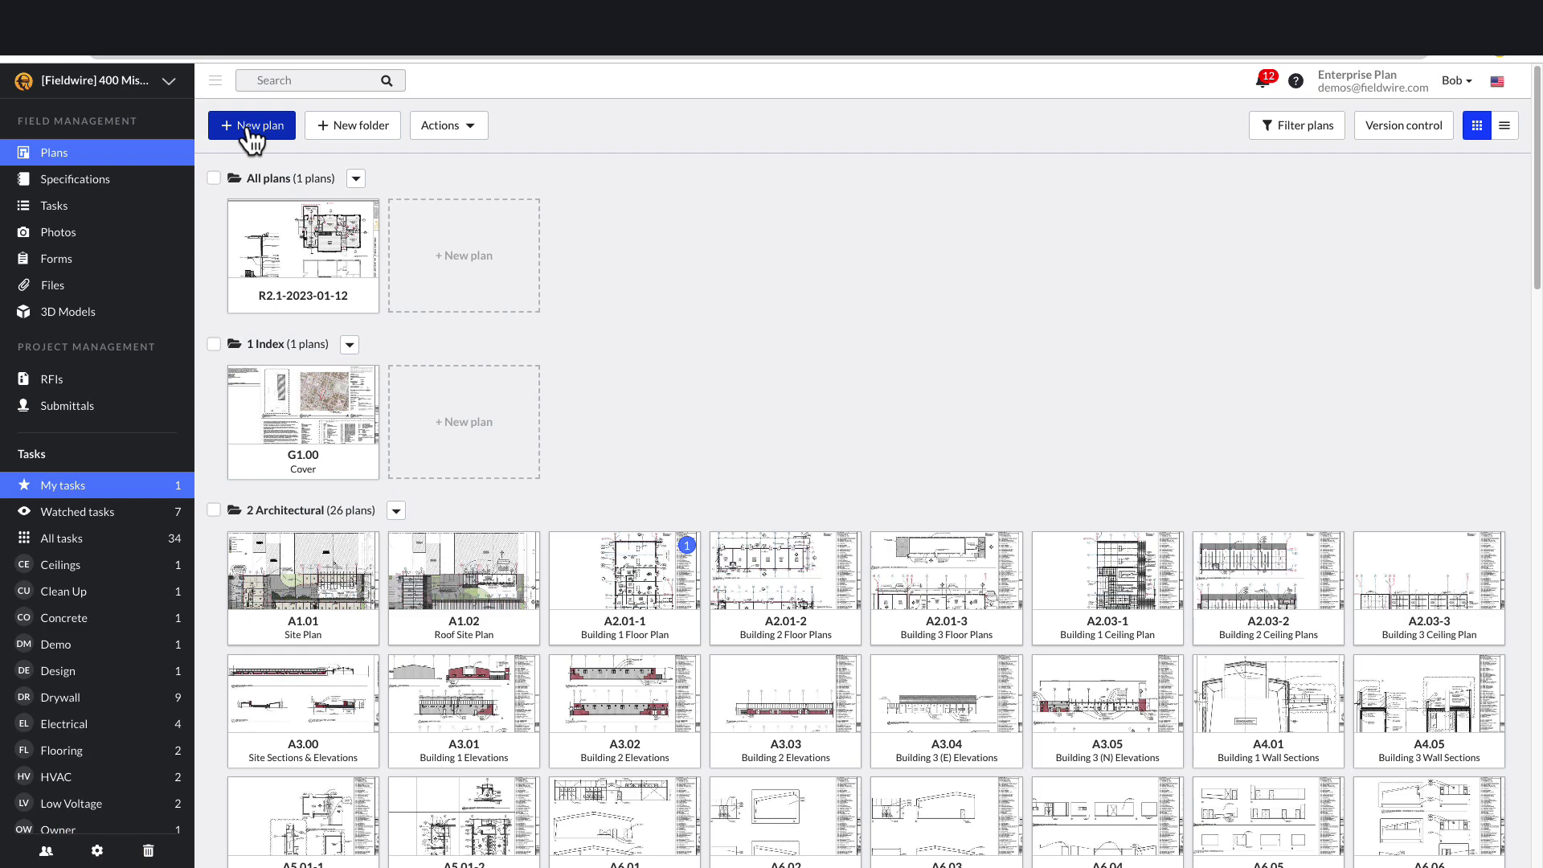
Choose Dropbox as the new plan source and confirm its 2-way sync connection.
left_click(249, 128)
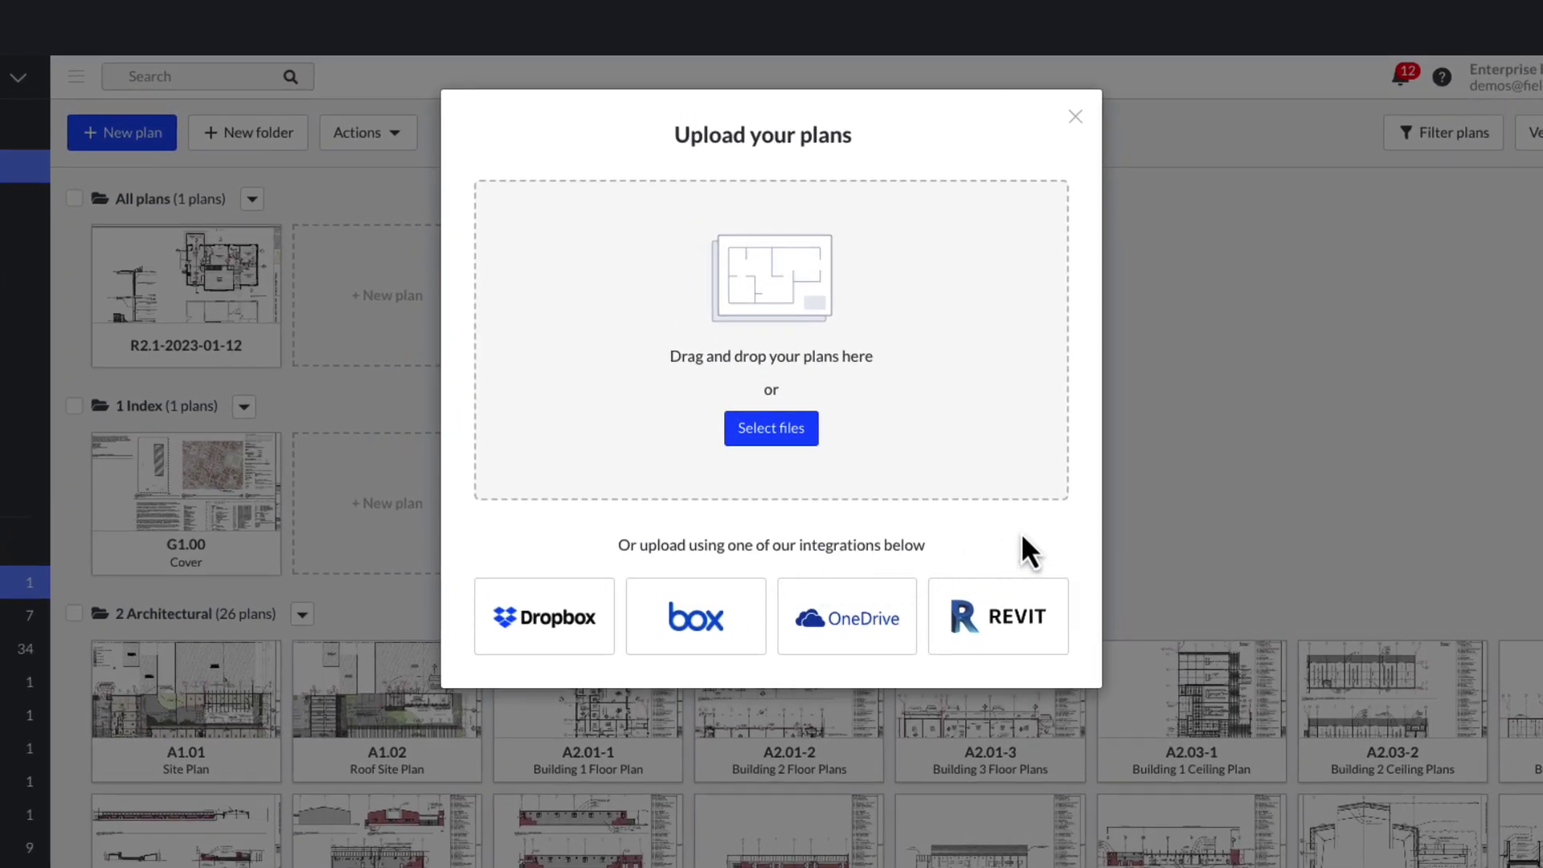
left_click(527, 616)
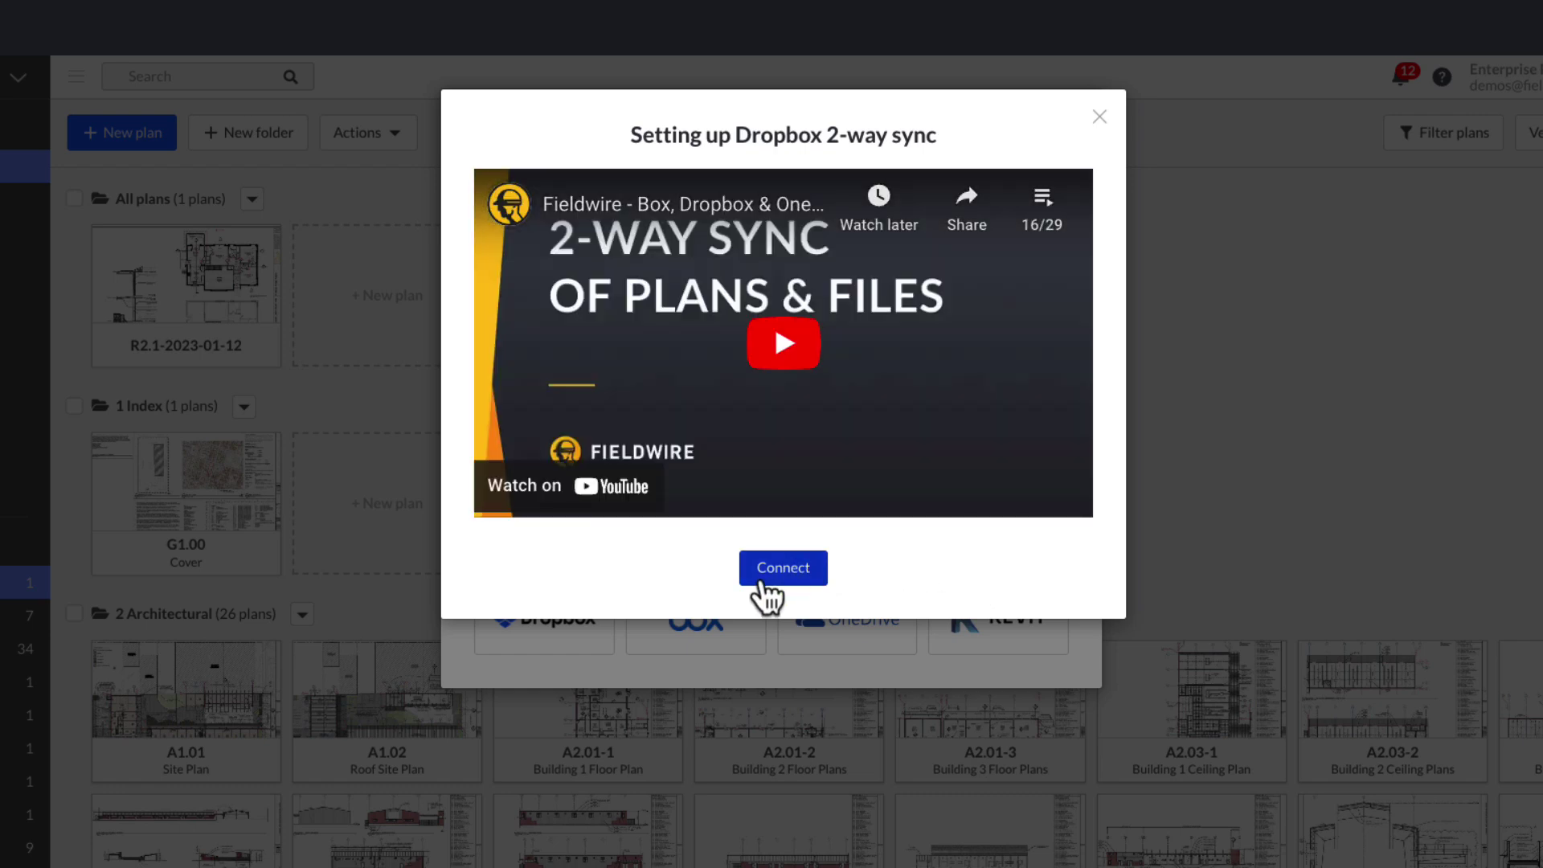
left_click(759, 582)
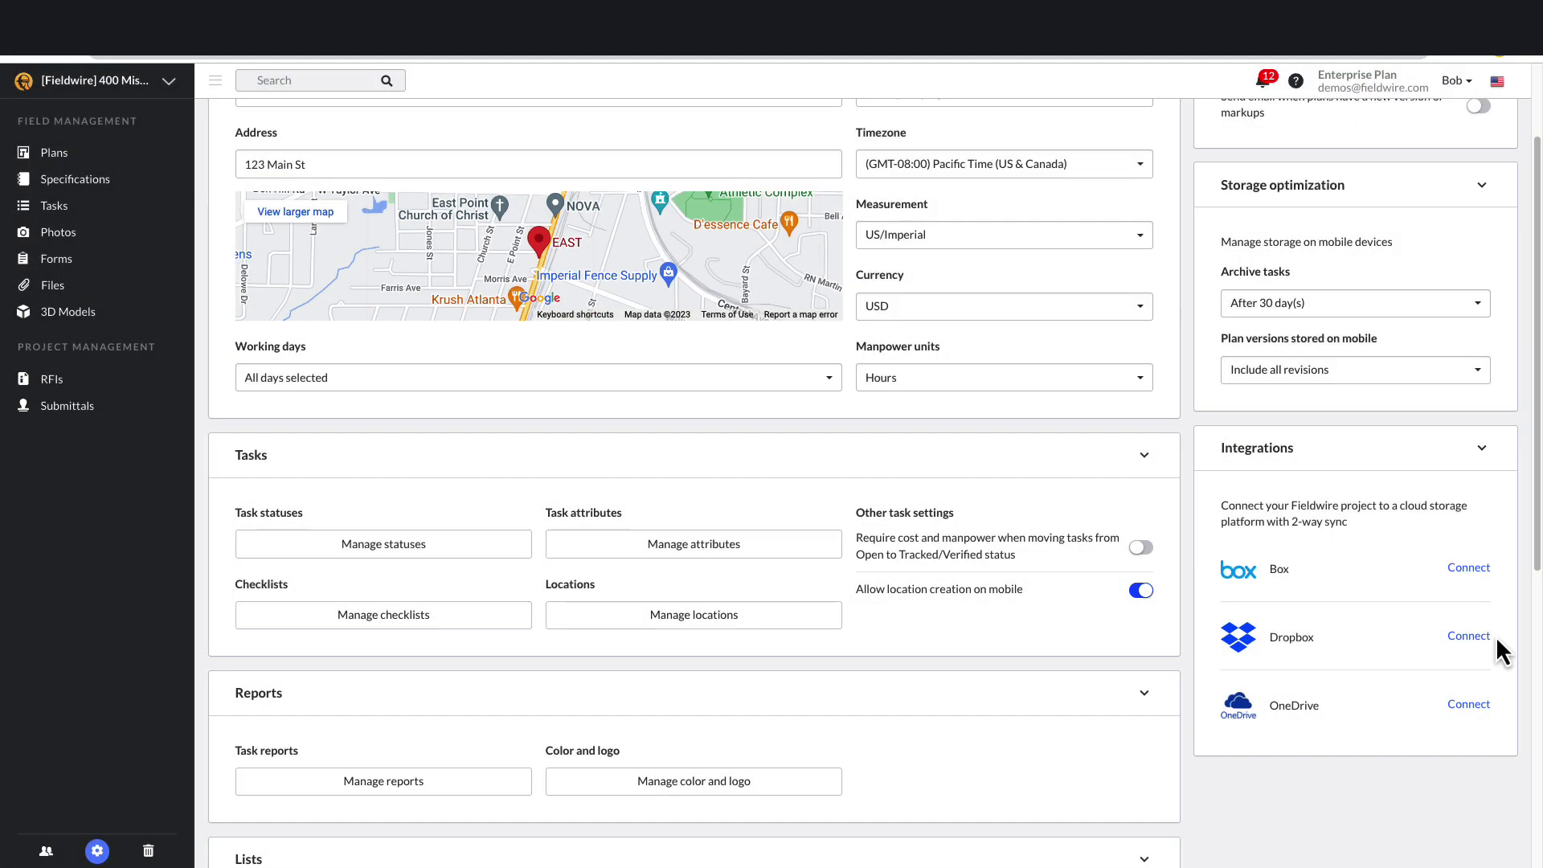
Connect Dropbox under Integrations and check its sync status: valid token, last sync 5/9/23 2:40 PM.
left_click(1476, 639)
left_click(1477, 638)
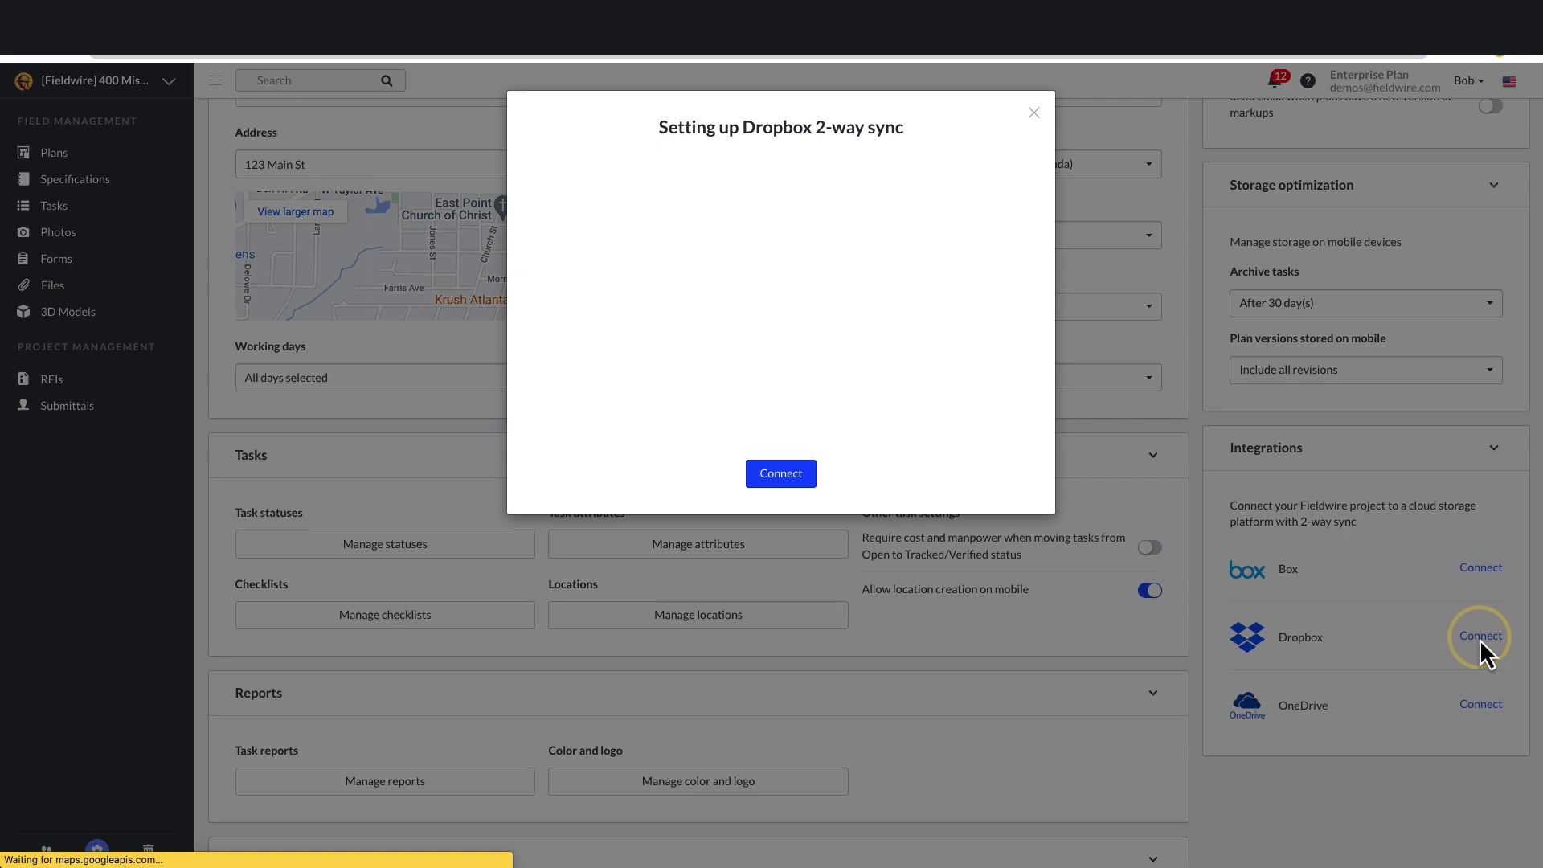
left_click(768, 474)
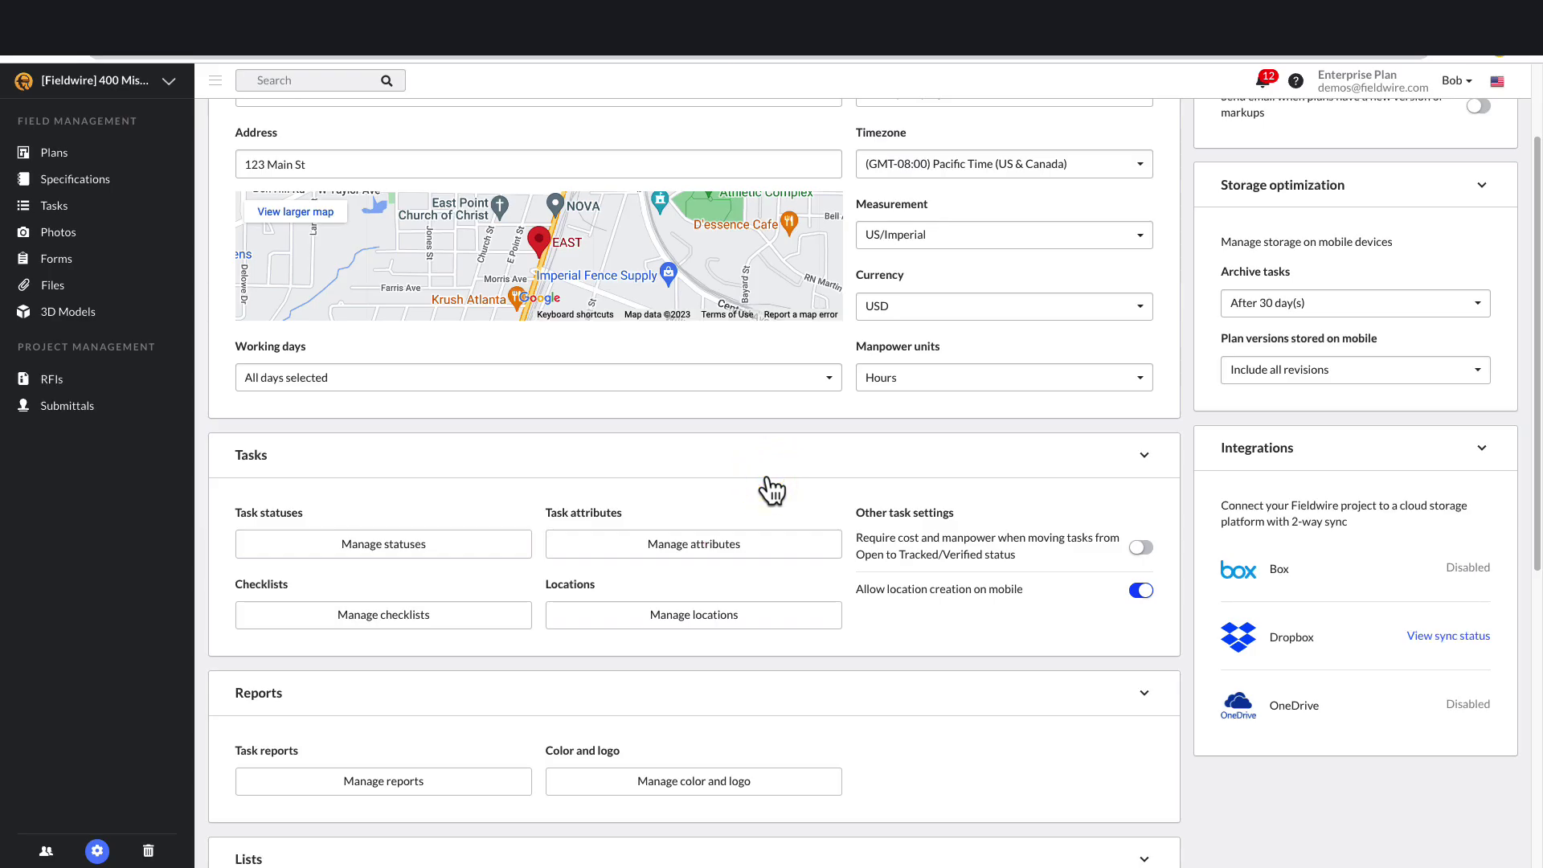
scroll(767, 486, "up", 2)
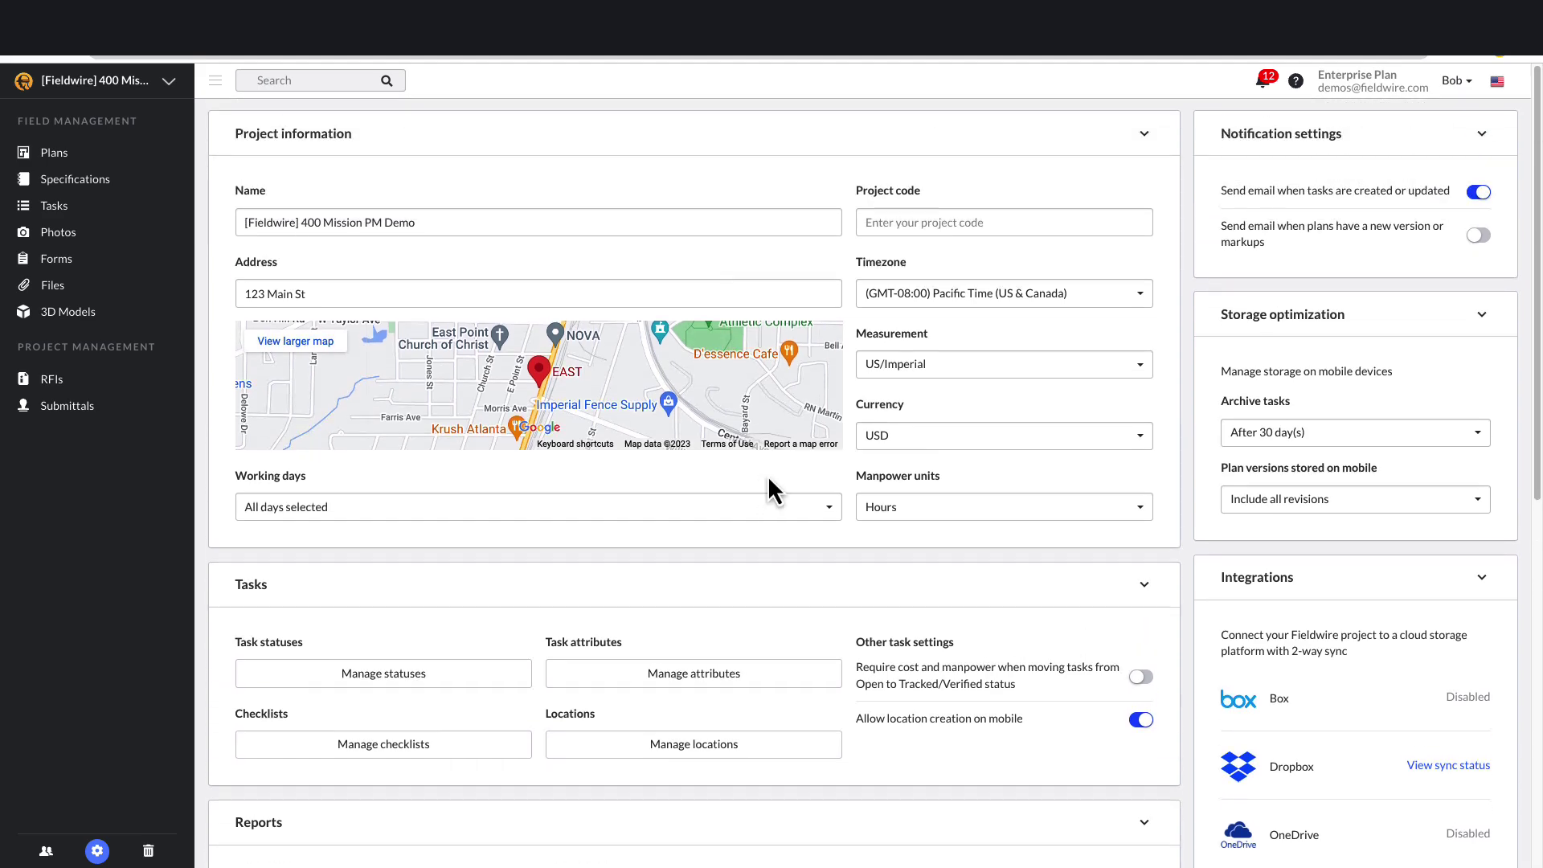
left_click(1447, 766)
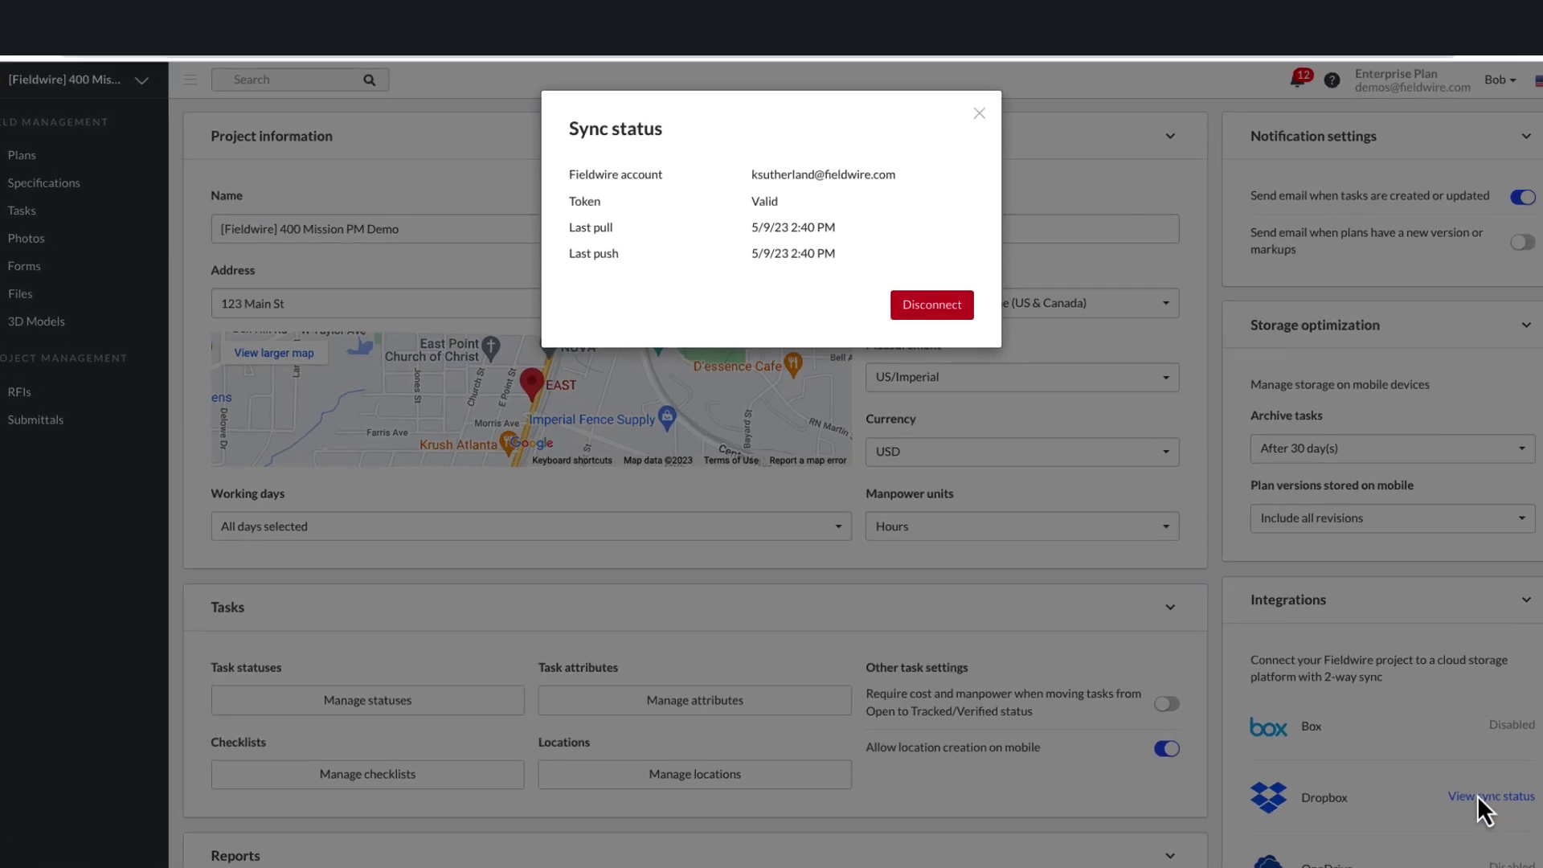